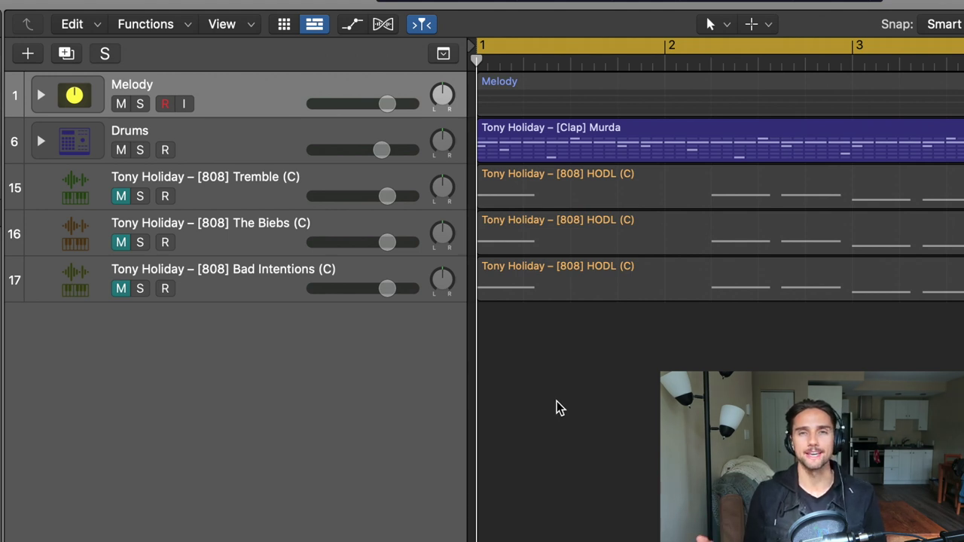
# Expand the Melody track stack and play back its harp tracks.
pyautogui.click(531, 130)
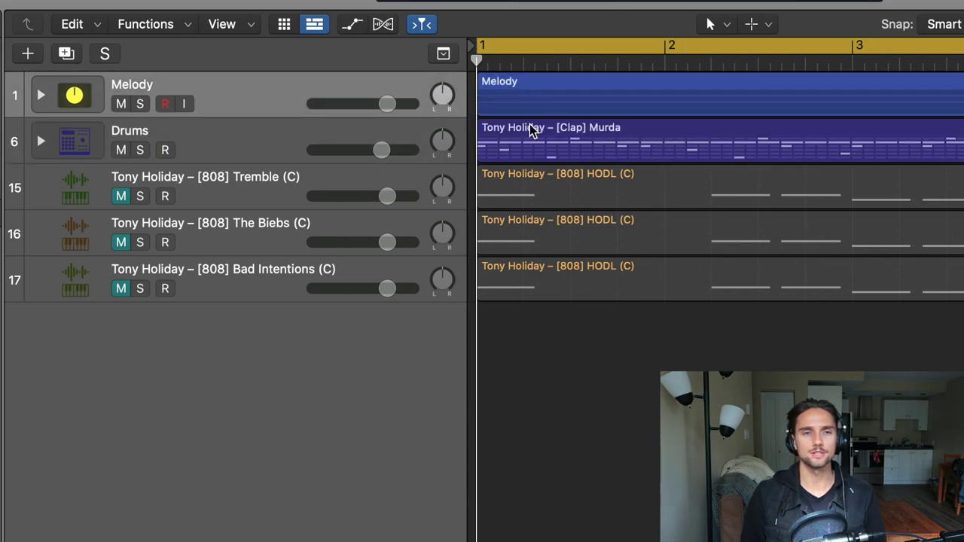
pyautogui.press('Down')
pyautogui.press('Up')
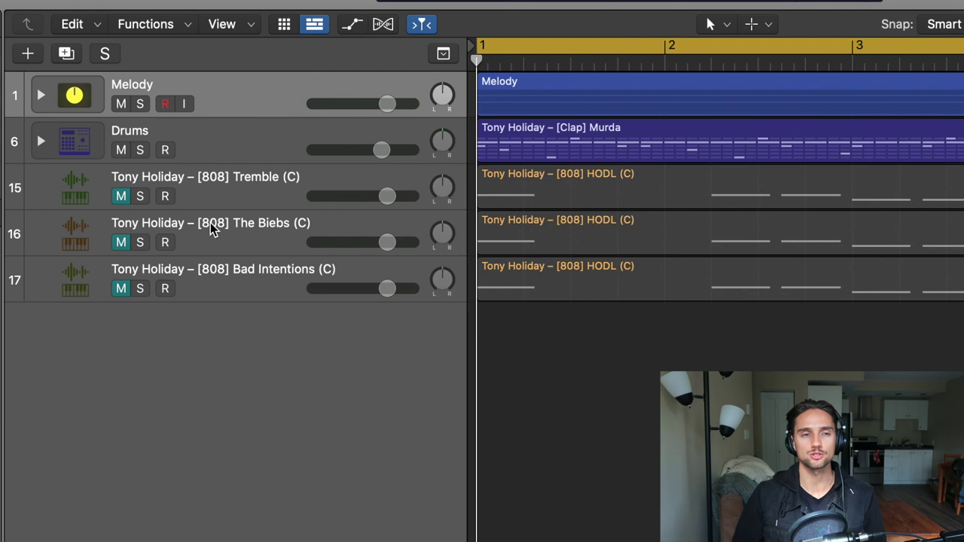
pyautogui.click(41, 95)
pyautogui.press('Down')
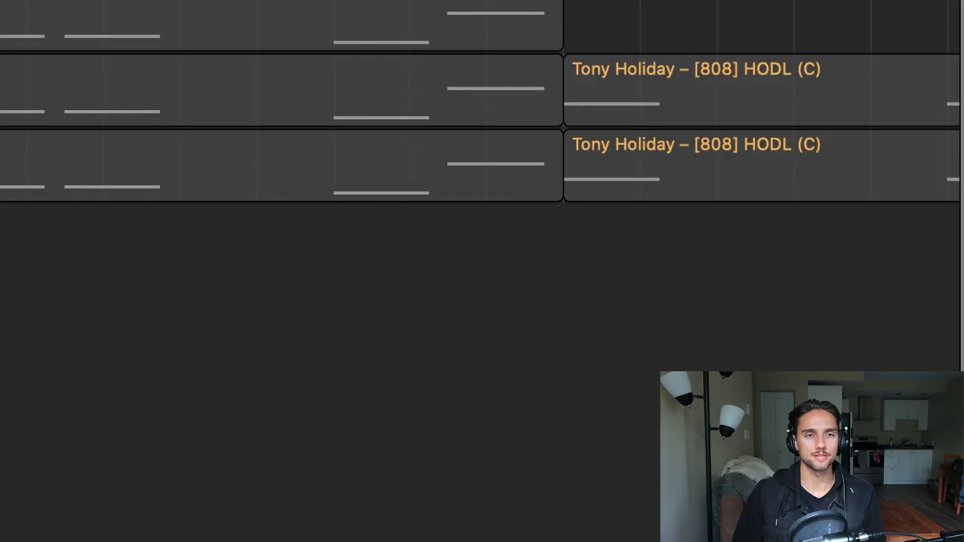
pyautogui.press('o')
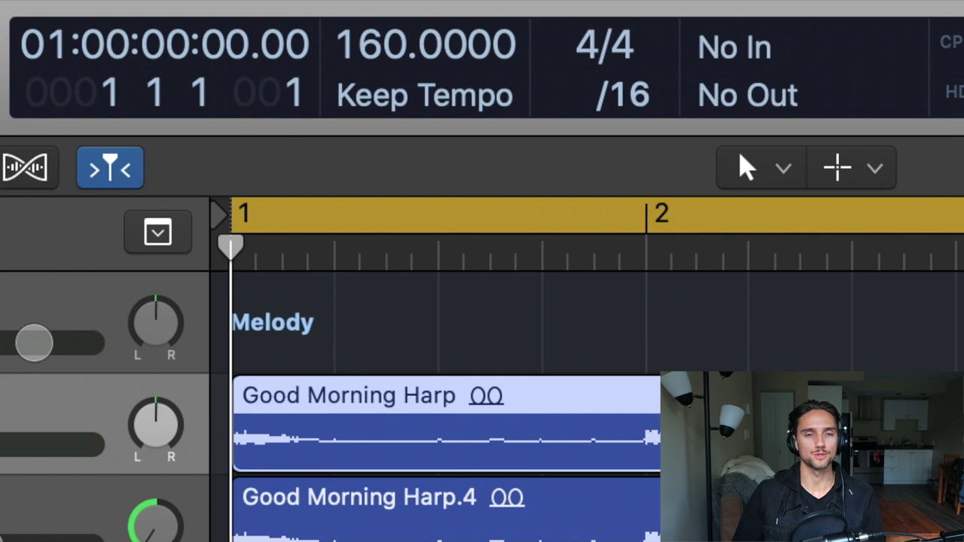
pyautogui.press('space')
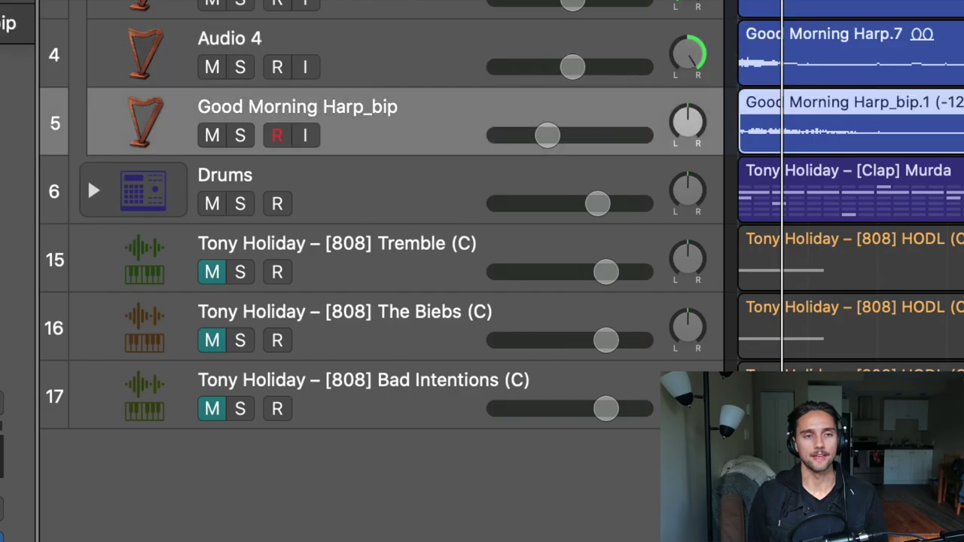
# Expand the Drums track stack to show its individual drum tracks.
pyautogui.click(87, 177)
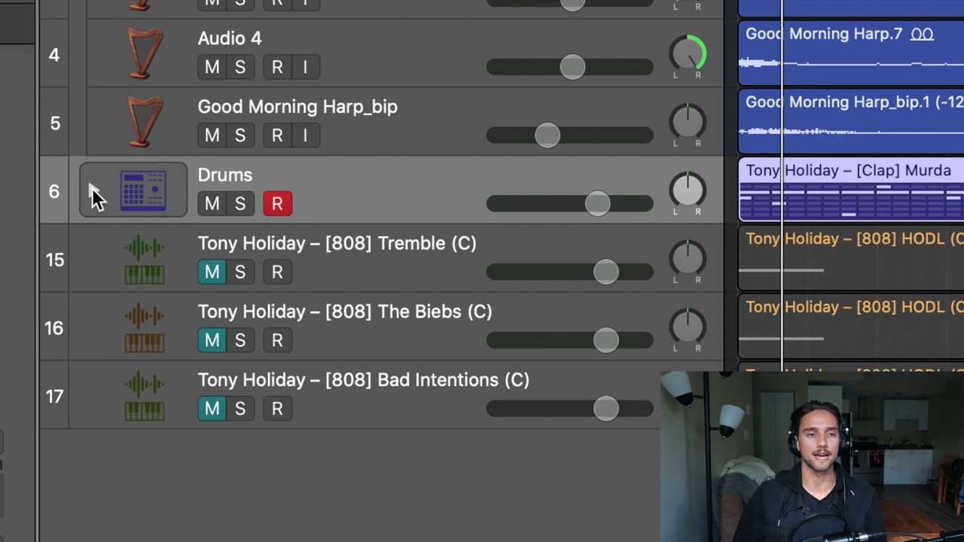
pyautogui.click(92, 192)
pyautogui.click(521, 259)
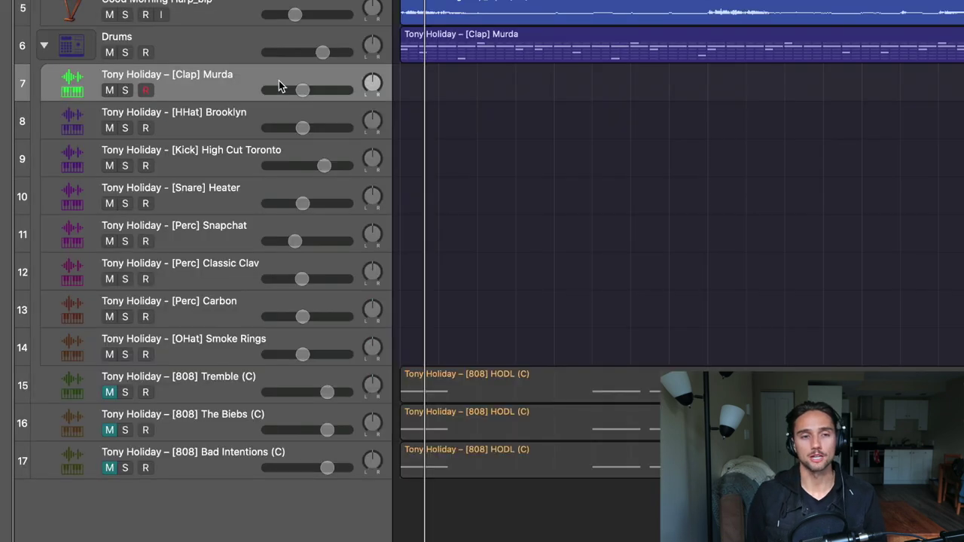
# Go through the individual drum tracks from the Murda clap to the Smoke Rings open hat, plus the 808 tracks below them.
pyautogui.press('Down')
pyautogui.press('Down')
pyautogui.press('Up')
pyautogui.press('Up')
pyautogui.press('Down')
pyautogui.press('Down')
pyautogui.press('Down')
pyautogui.press('Down')
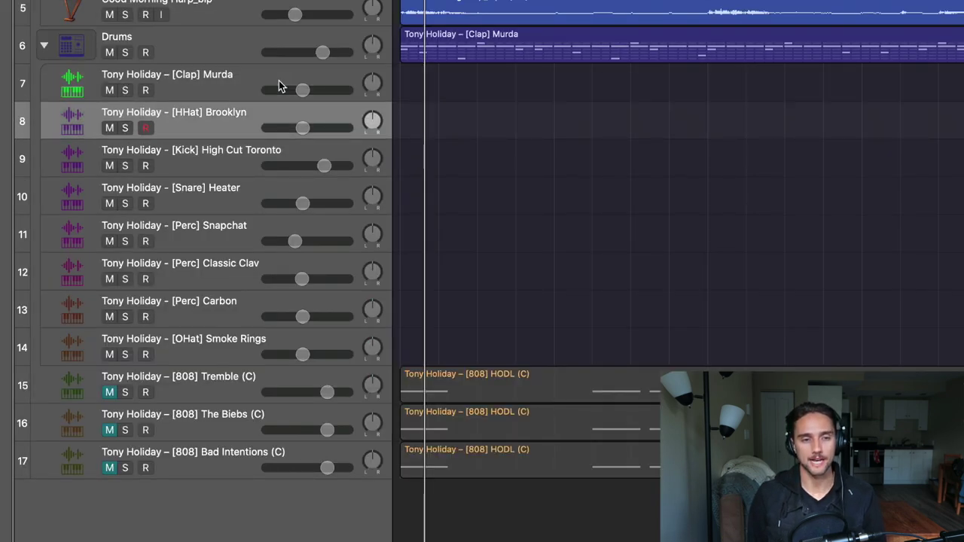
pyautogui.press('Down')
pyautogui.press('Down')
pyautogui.press('Down')
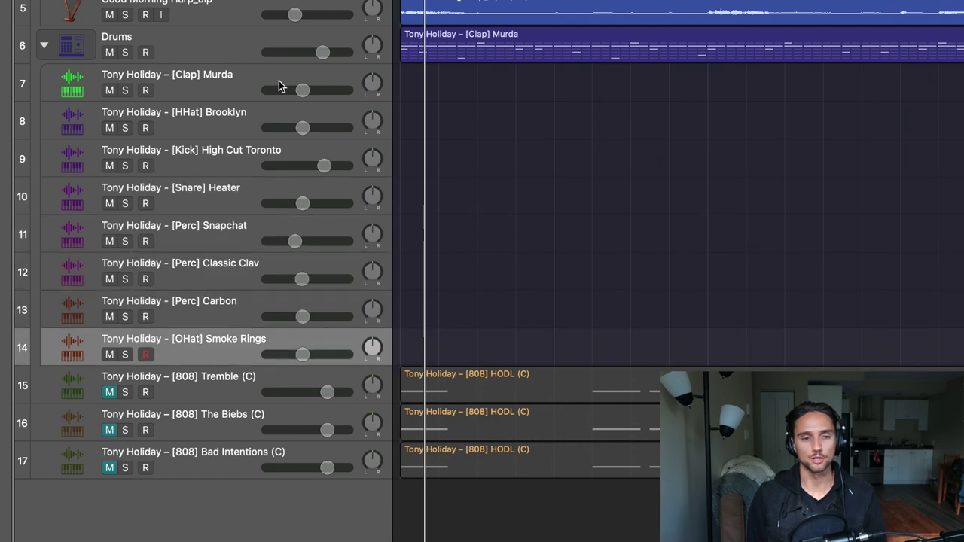
pyautogui.press('Down')
pyautogui.press('Down')
pyautogui.press('Down')
pyautogui.press('Up')
pyautogui.press('Up')
pyautogui.press('Up')
pyautogui.press('Up')
pyautogui.press('Up')
pyautogui.press('Up')
pyautogui.press('Up')
pyautogui.press('Up')
pyautogui.press('Up')
pyautogui.press('Up')
pyautogui.press('Up')
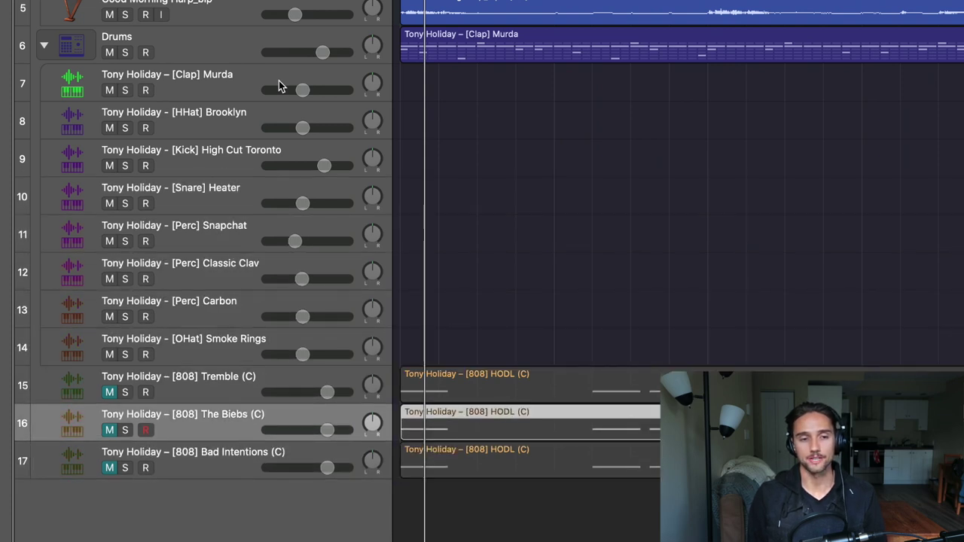
# Solo the Drums stack, open its [Clap] Murda pattern region in the Step Sequencer and play the pattern.
pyautogui.press('s')
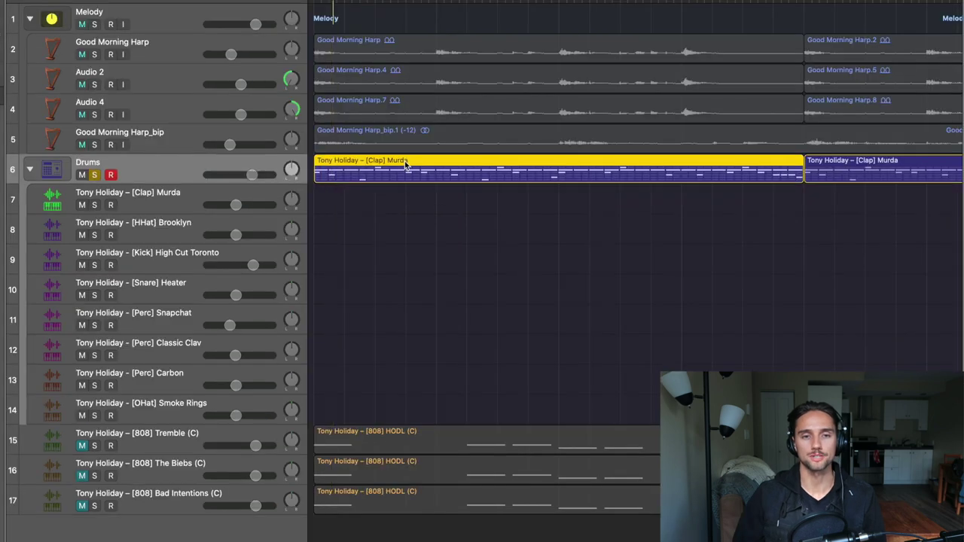
pyautogui.doubleClick(405, 165)
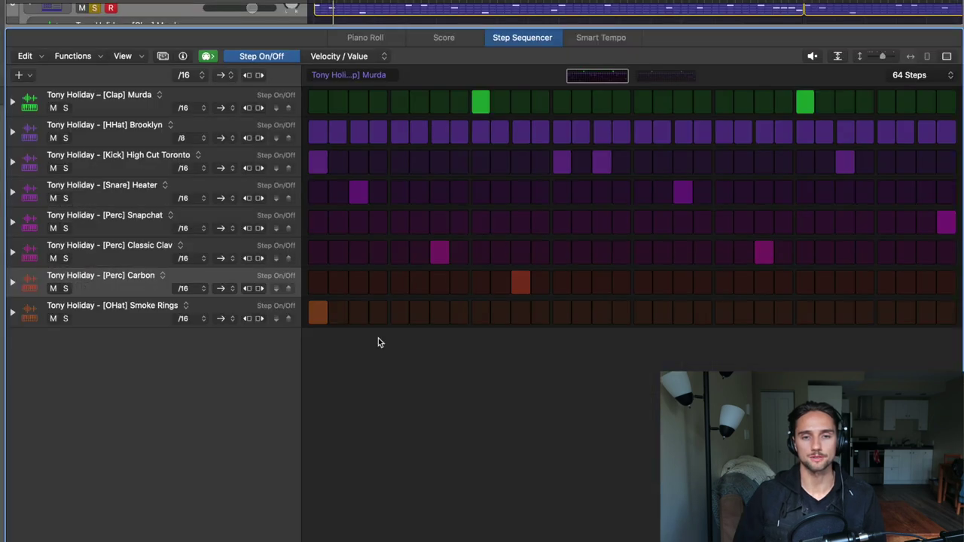
pyautogui.press('space')
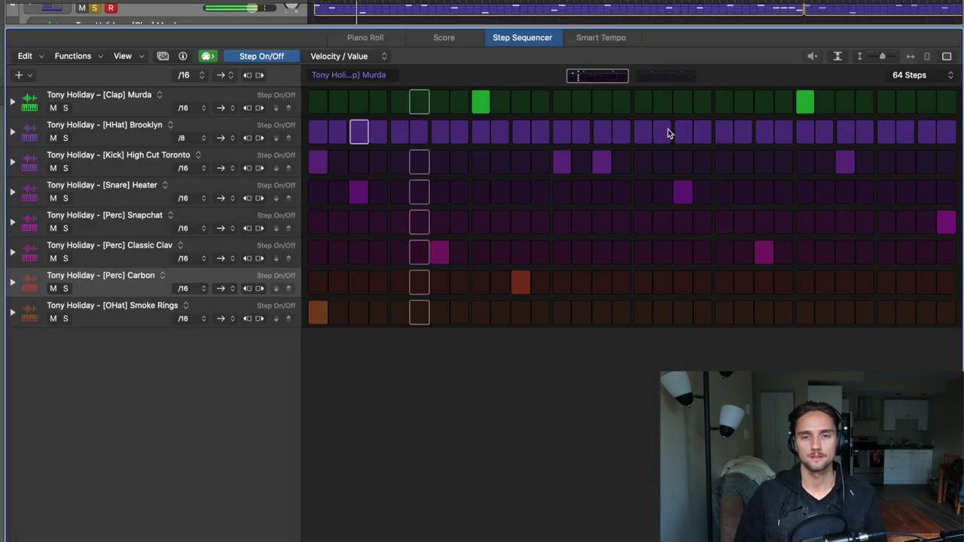
pyautogui.click(660, 79)
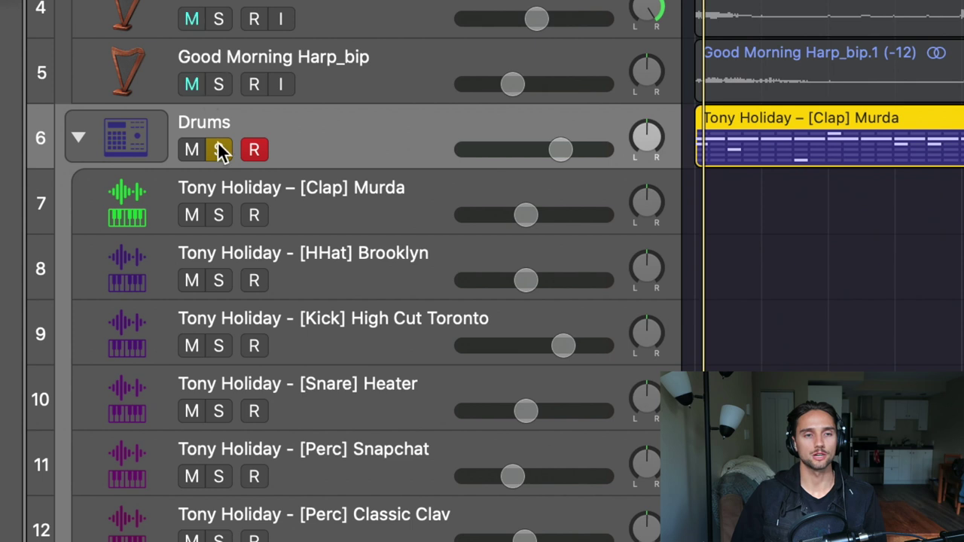
# Collapse the Drums stack and review the Tremble, The Biebs and Bad Intentions 808 tracks below it.
pyautogui.click(80, 139)
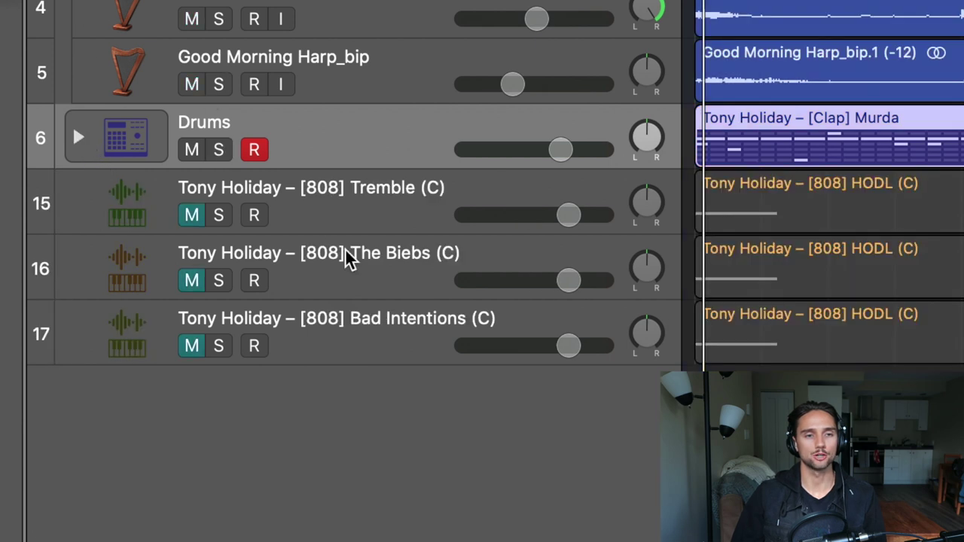
pyautogui.click(350, 215)
pyautogui.keyDown('shift'); pyautogui.click(339, 331); pyautogui.keyUp('shift')
pyautogui.click(557, 242)
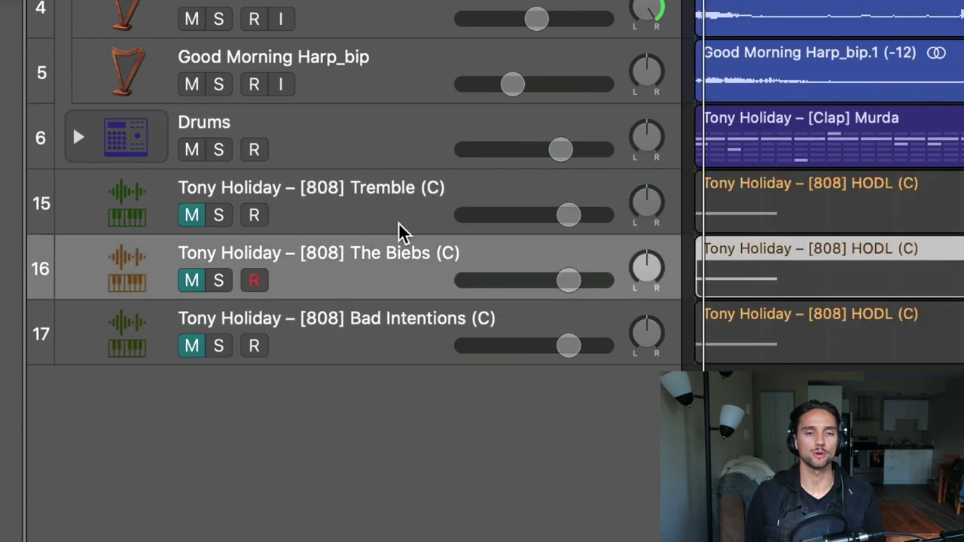
pyautogui.press('Down')
pyautogui.click(401, 228)
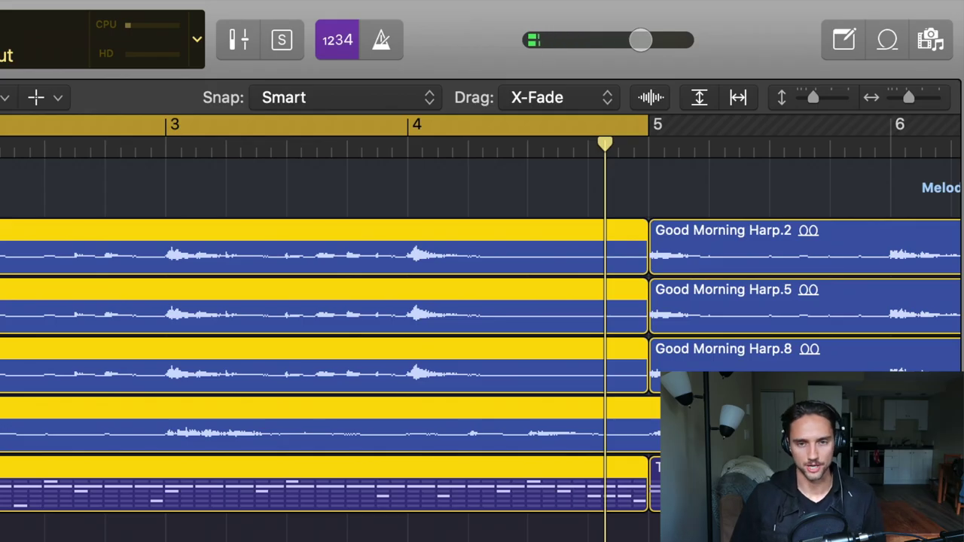
# Show the file browser and go up from the Tuned to C (Clean) folder through 808 to its parent folder.
pyautogui.press('f')
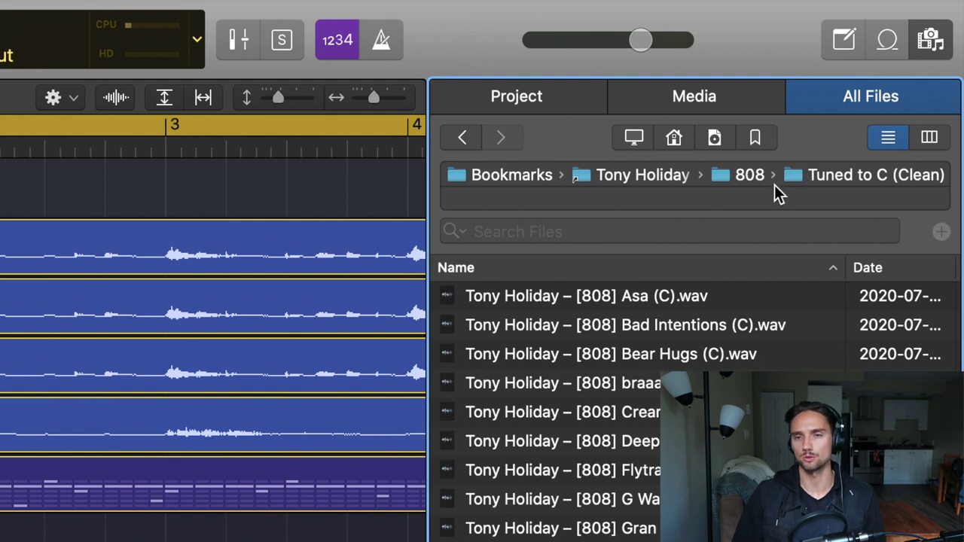
pyautogui.click(746, 179)
pyautogui.click(665, 185)
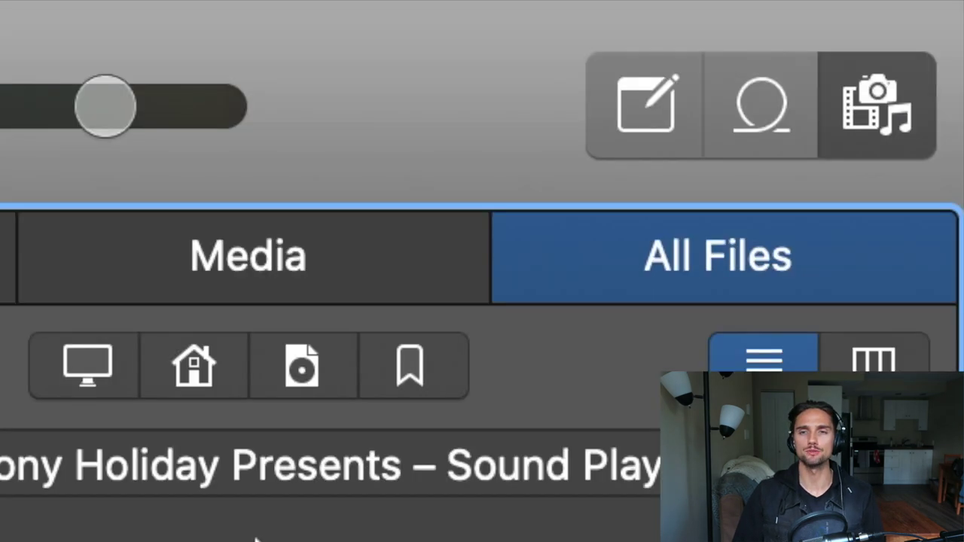
# Browse to the home folder and bookmark the Downloads folder.
pyautogui.click(203, 381)
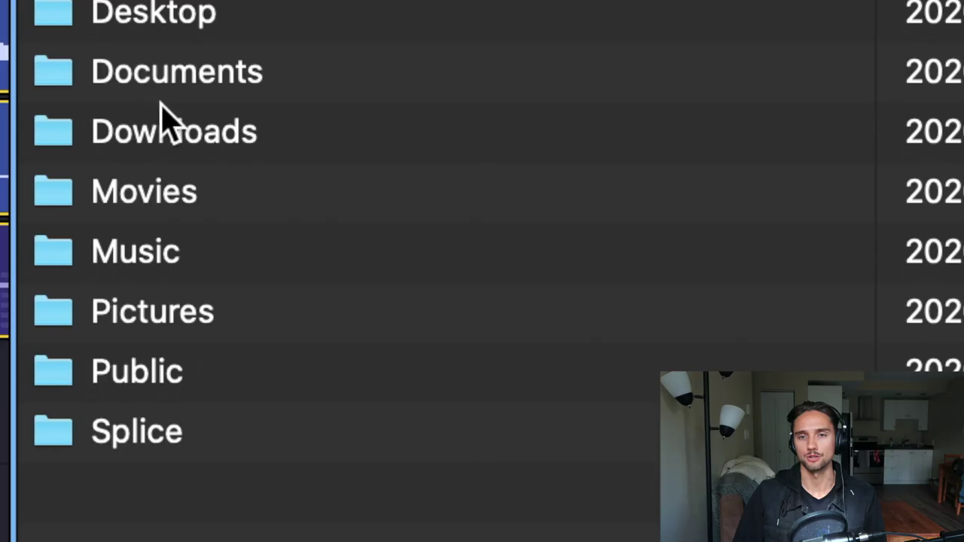
pyautogui.rightClick(165, 129)
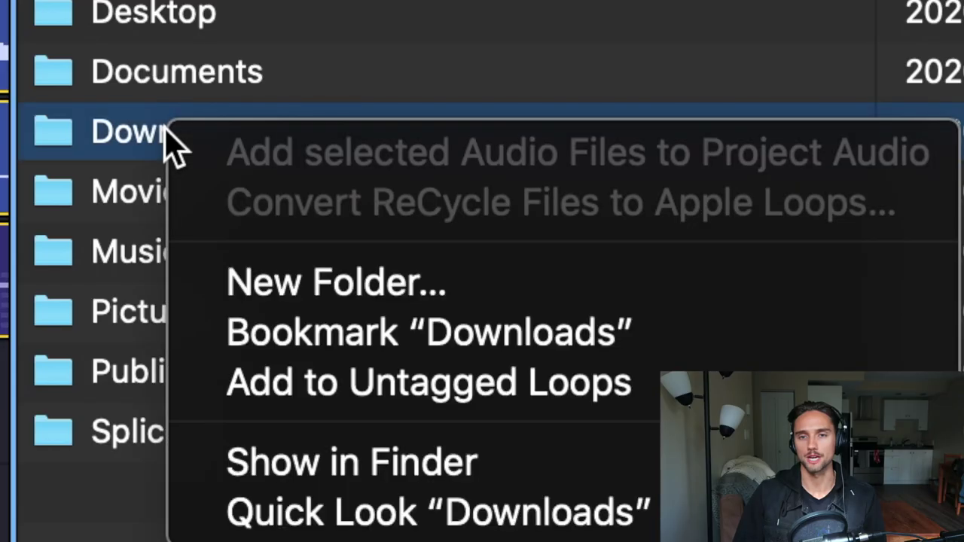
pyautogui.click(554, 347)
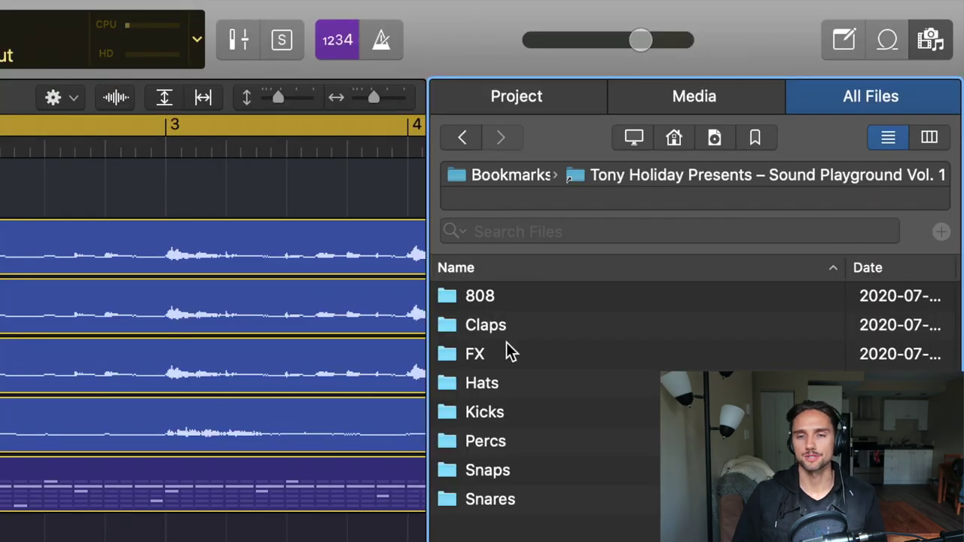
# Open the 808 folder of Sound Playground Vol. 1 and review its Original Tunings, Tuned to C (Clean) and Tuned to C (Filthy) subfolders.
pyautogui.doubleClick(482, 296)
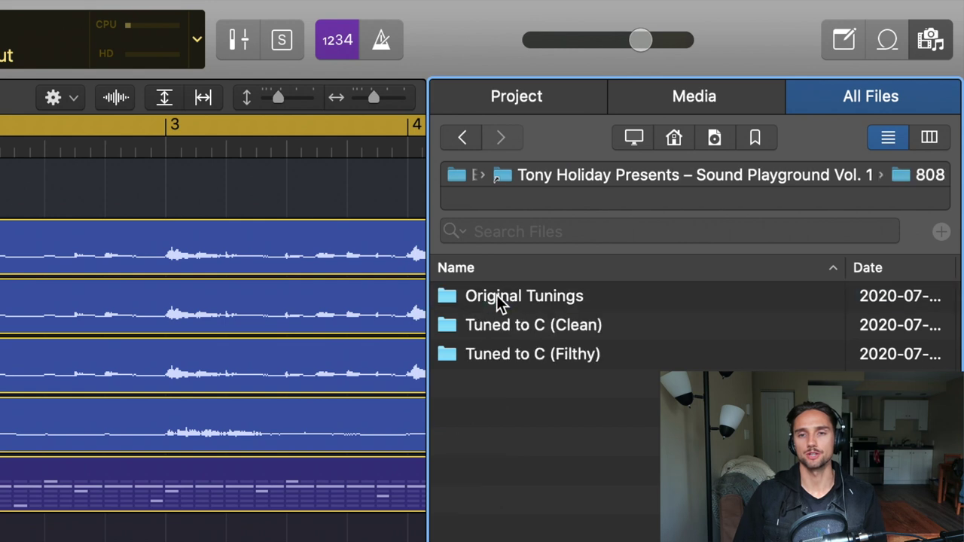
pyautogui.press('Down')
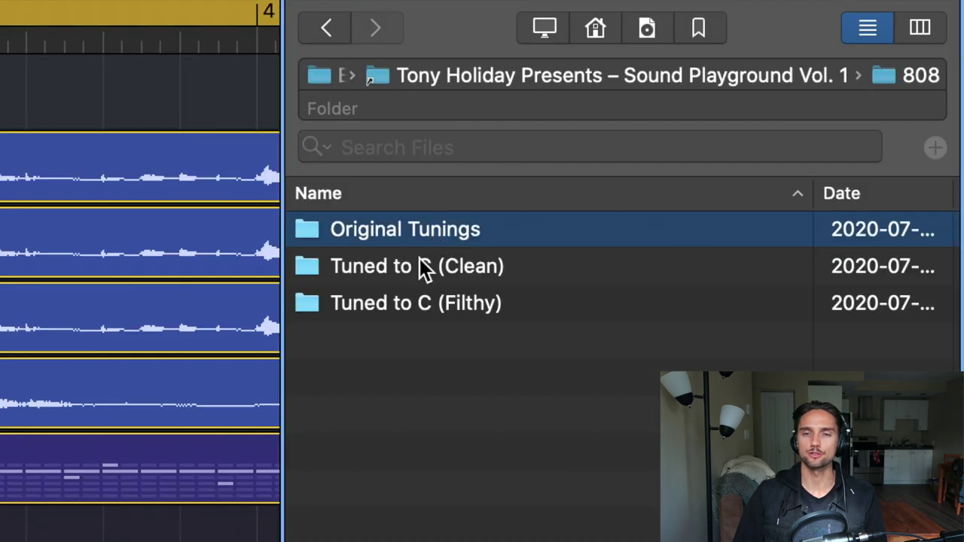
pyautogui.click(418, 265)
pyautogui.click(408, 295)
pyautogui.click(411, 260)
pyautogui.click(410, 242)
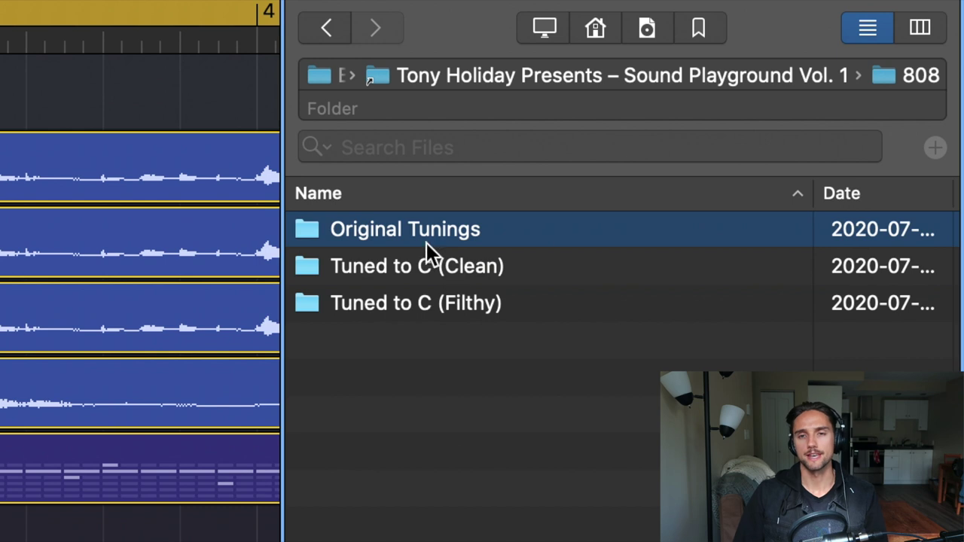
pyautogui.click(446, 264)
pyautogui.click(438, 305)
pyautogui.click(431, 271)
pyautogui.click(411, 239)
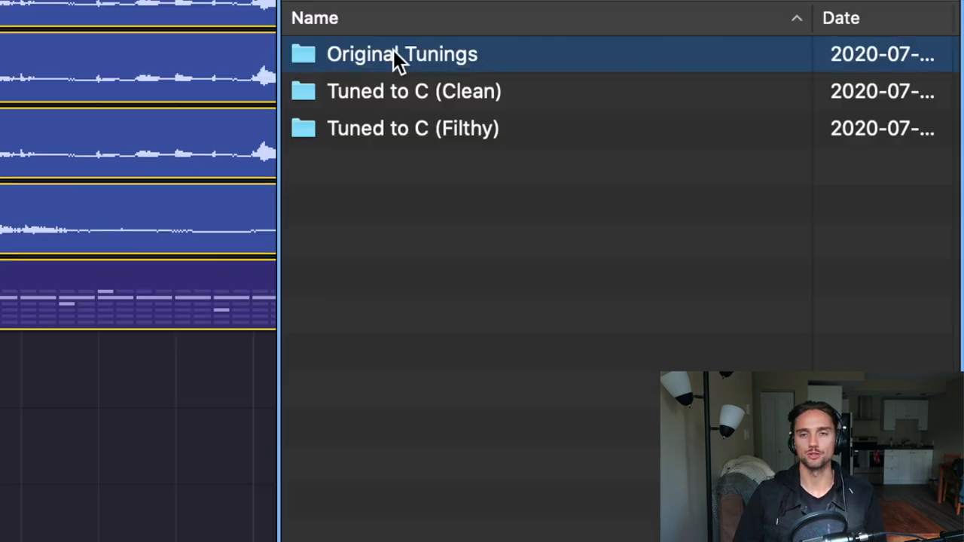
# Look inside the Original Tunings and Tuned to C (Clean) folders, and finish in the Tuned to C (Filthy) folder.
pyautogui.doubleClick(397, 236)
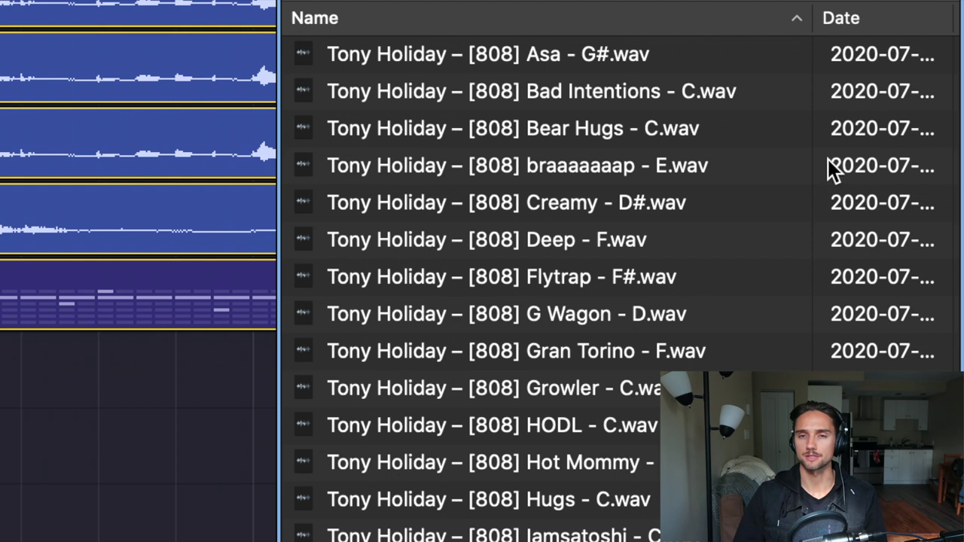
pyautogui.press('super+Up')
pyautogui.doubleClick(415, 93)
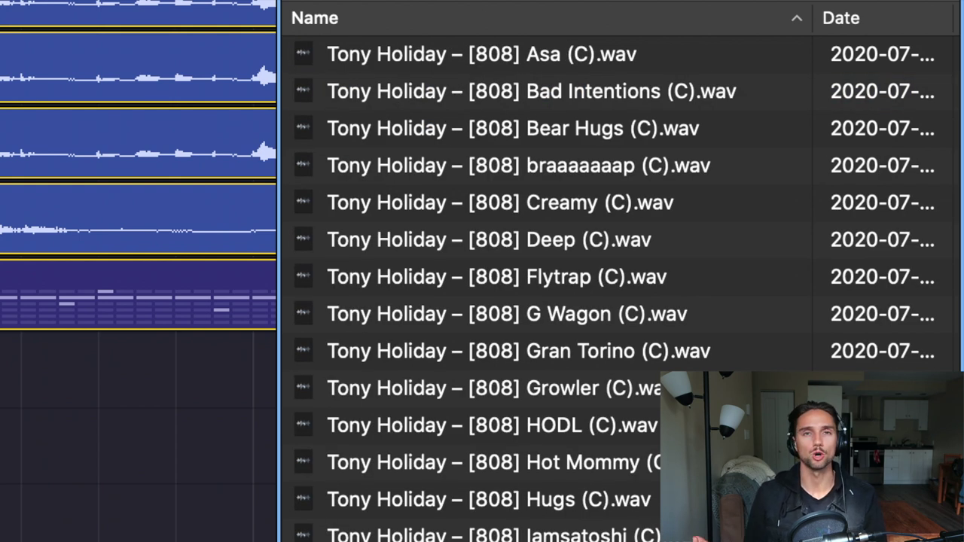
pyautogui.press('super+Up')
pyautogui.doubleClick(437, 128)
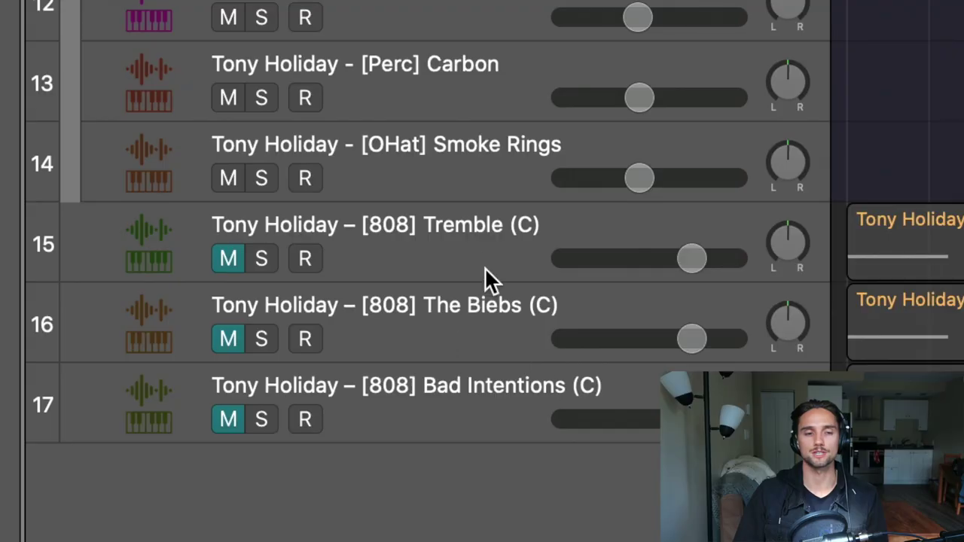
# Move the [808] The Biebs track above Tremble and create a Quick Sampler track from the filthy [808] The Biebs (C).wav.
pyautogui.moveTo(462, 295); pyautogui.dragTo(585, 236)
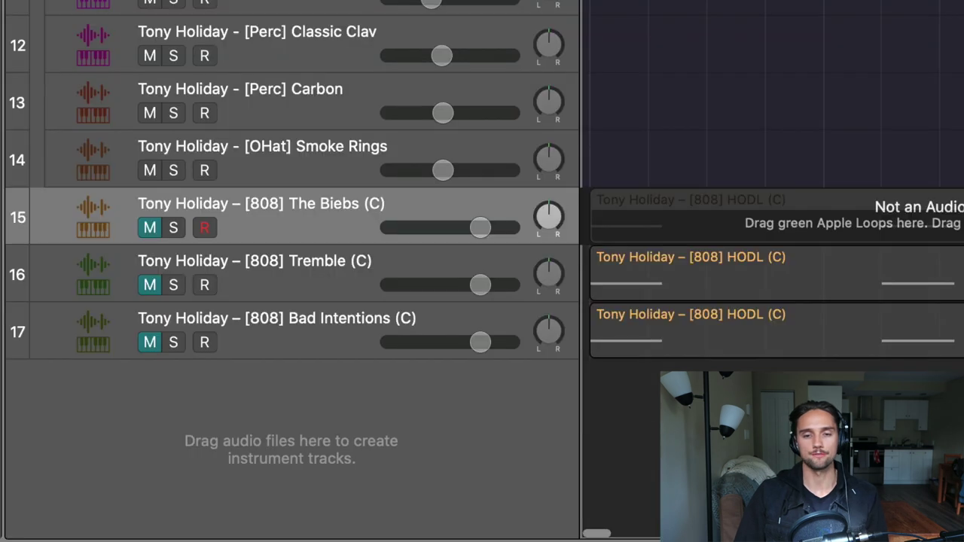
pyautogui.moveTo(889, 354); pyautogui.dragTo(335, 407)
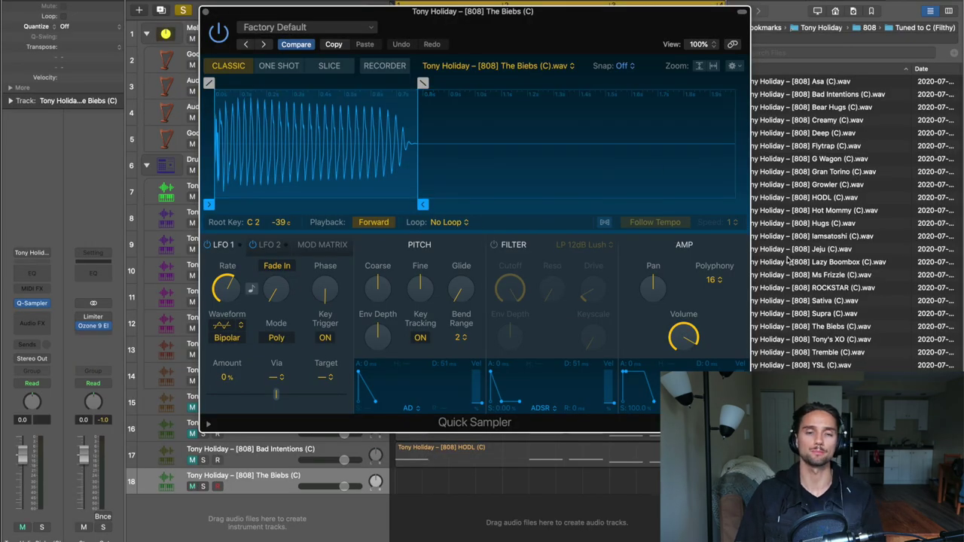
pyautogui.moveTo(555, 35); pyautogui.dragTo(596, 35)
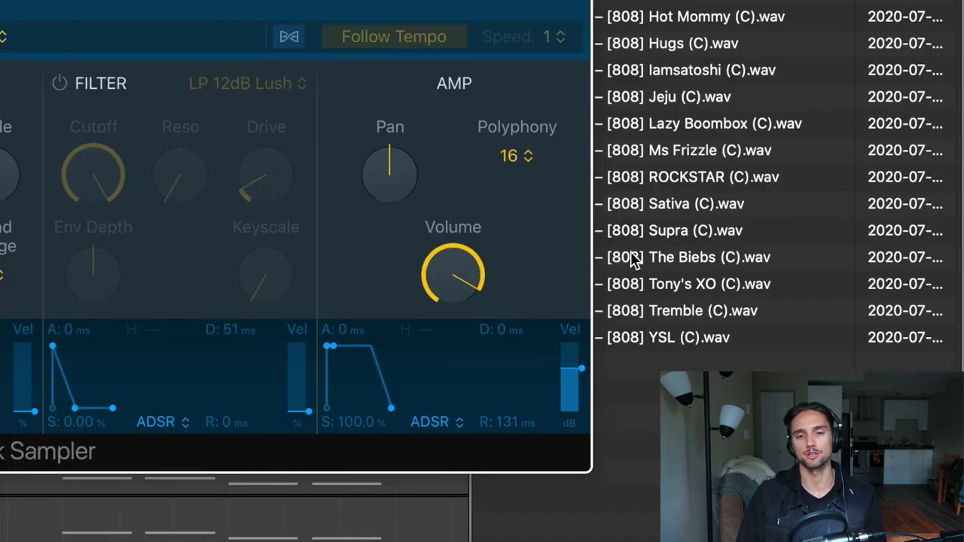
# Set the Quick Sampler's polyphony to Mono and raise its amp volume to the maximum.
pyautogui.click(510, 162)
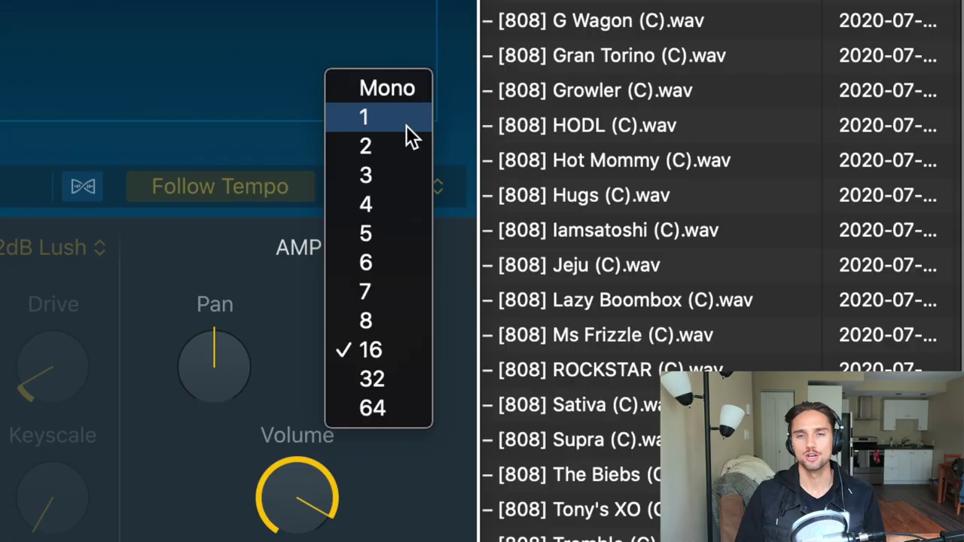
pyautogui.click(391, 87)
pyautogui.moveTo(318, 279)
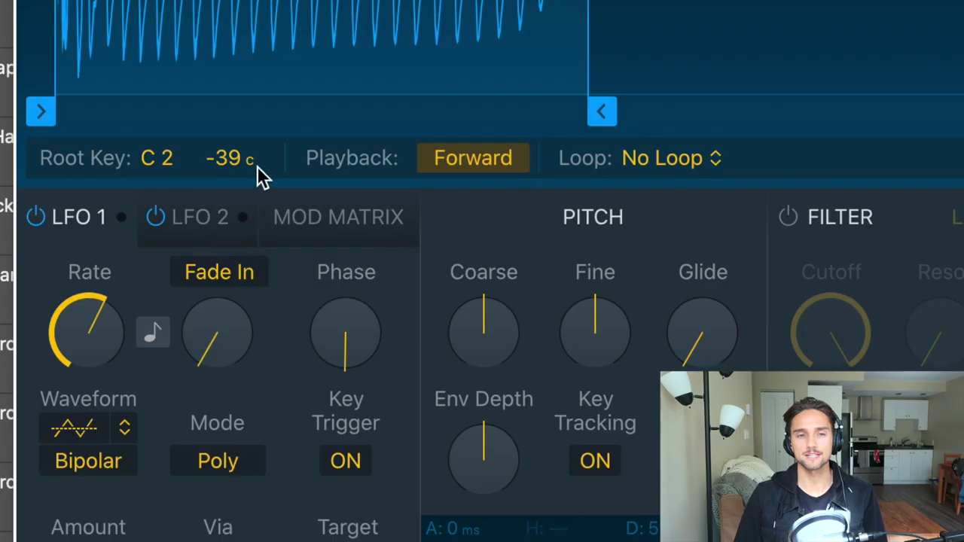
pyautogui.moveTo(614, 345)
pyautogui.moveTo(630, 222); pyautogui.dragTo(628, 221)
pyautogui.scroll(5, 605, 280)
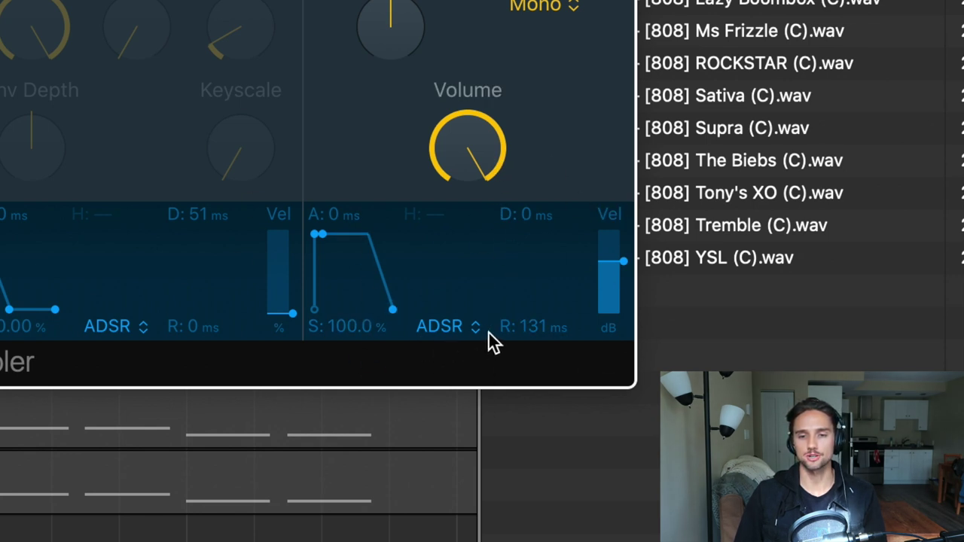
# Change the Quick Sampler's amp envelope type to AR and lower its release to 0 ms.
pyautogui.click(464, 330)
pyautogui.click(450, 332)
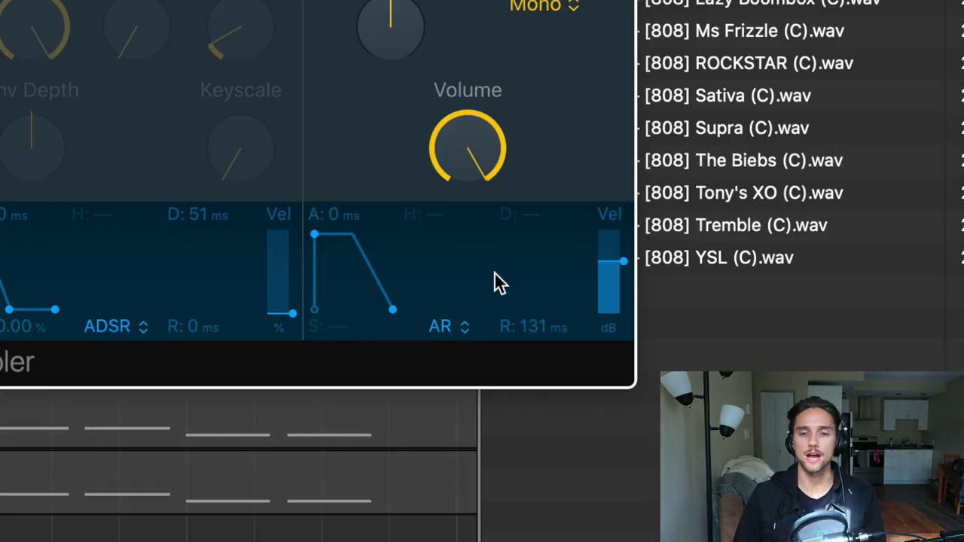
pyautogui.moveTo(541, 325); pyautogui.dragTo(541, 392)
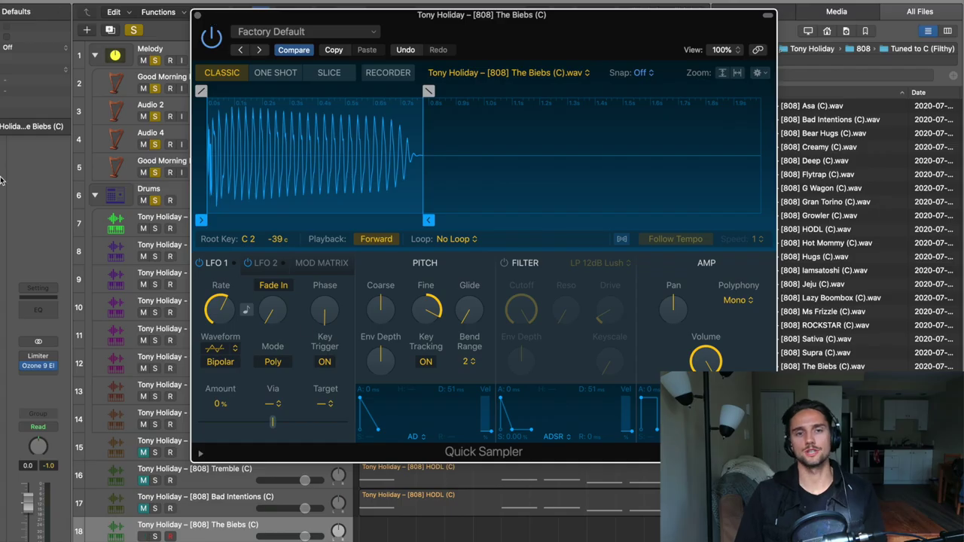
pyautogui.moveTo(293, 12); pyautogui.dragTo(281, 12)
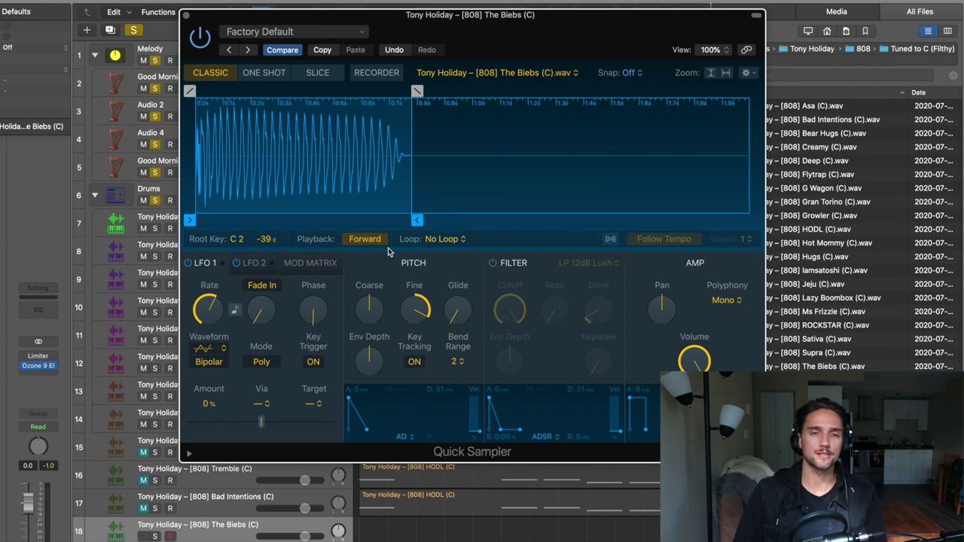
# Look through the Quick Sampler's setting options, including Save As Default, without choosing any of them.
pyautogui.click(346, 32)
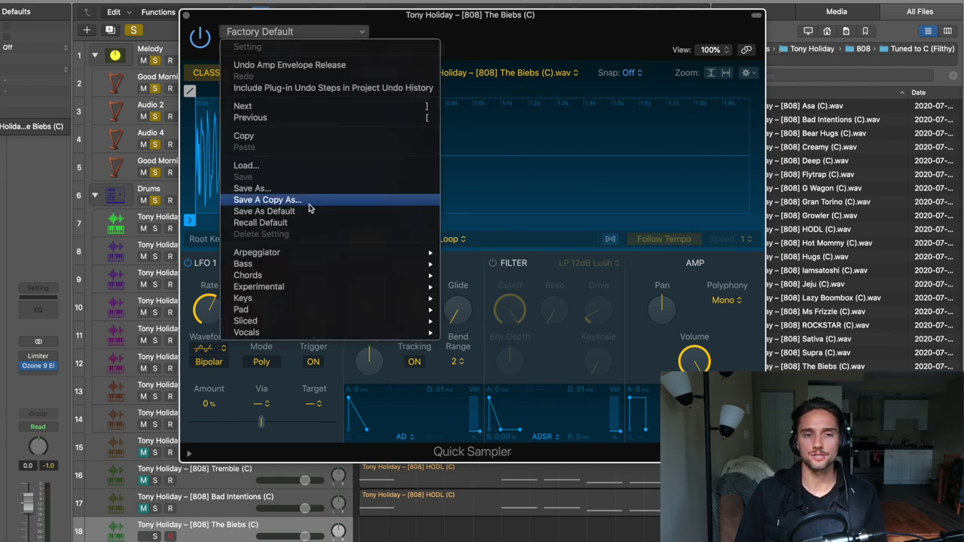
pyautogui.click(667, 51)
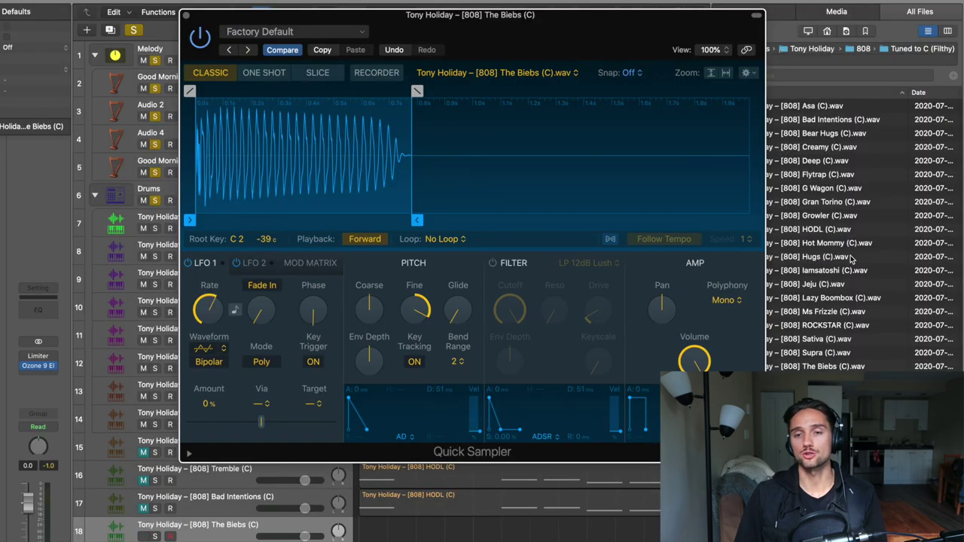
pyautogui.moveTo(851, 259); pyautogui.dragTo(534, 164)
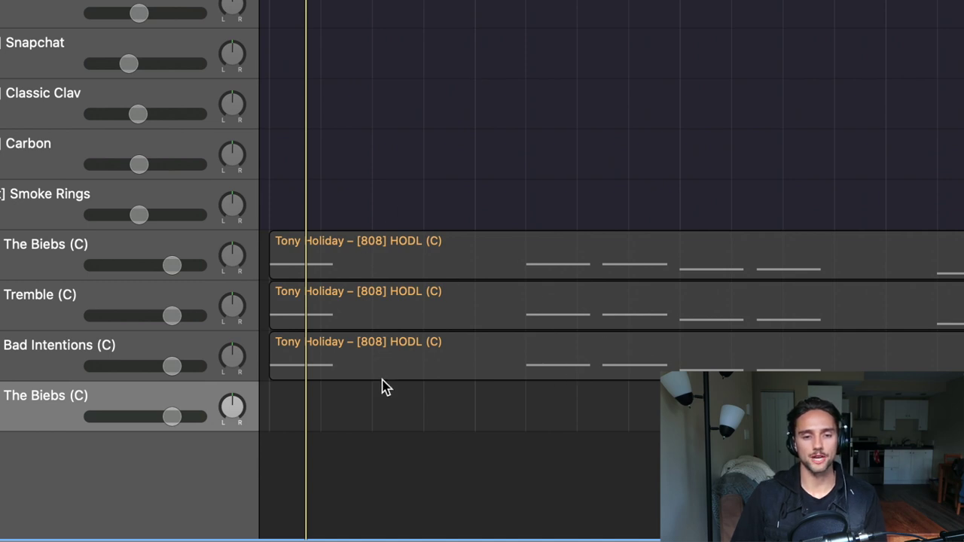
# Copy the [808] HODL (C) region from the Bad Intentions track to the new The Biebs track at bar 1, and unsolo the four melody tracks.
pyautogui.moveTo(379, 374); pyautogui.dragTo(463, 356)
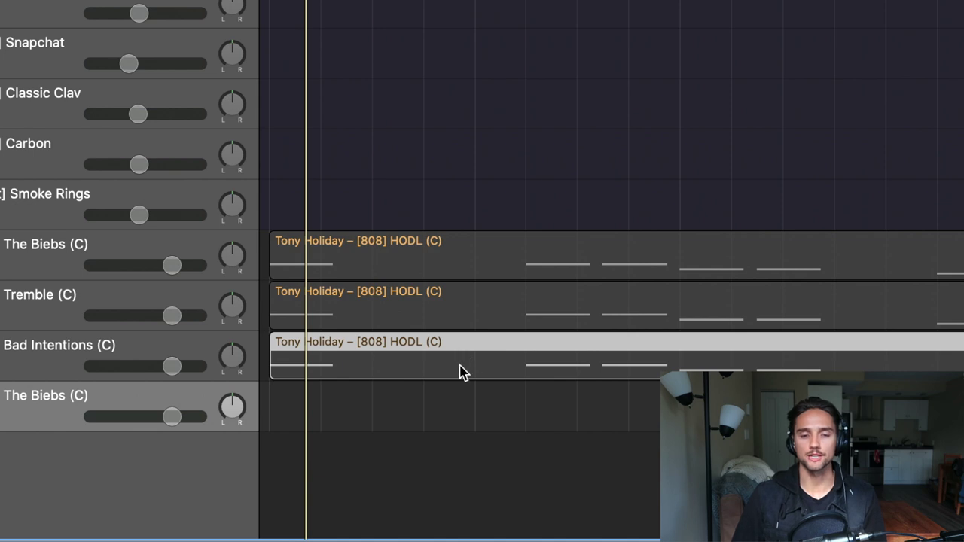
pyautogui.click(463, 372)
pyautogui.press('alt')
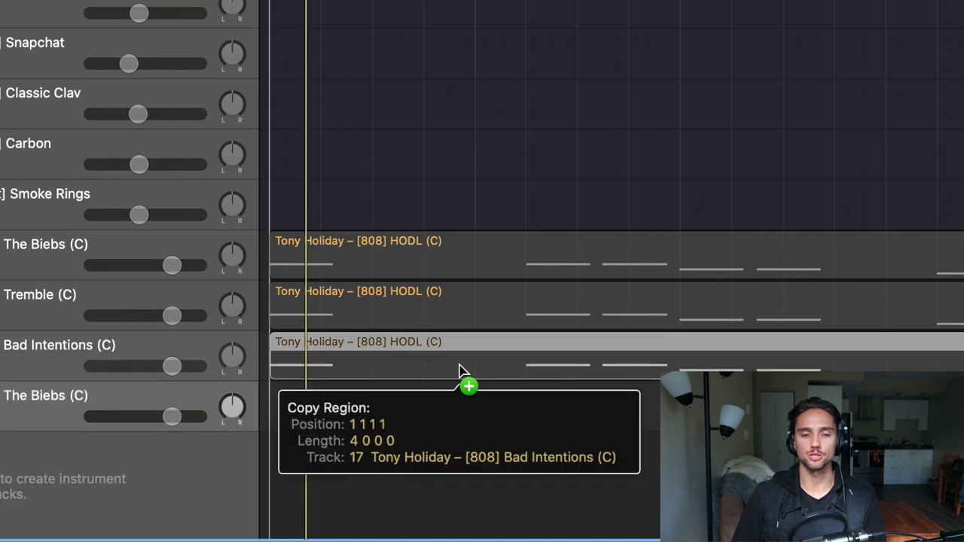
pyautogui.moveTo(455, 389); pyautogui.dragTo(445, 404)
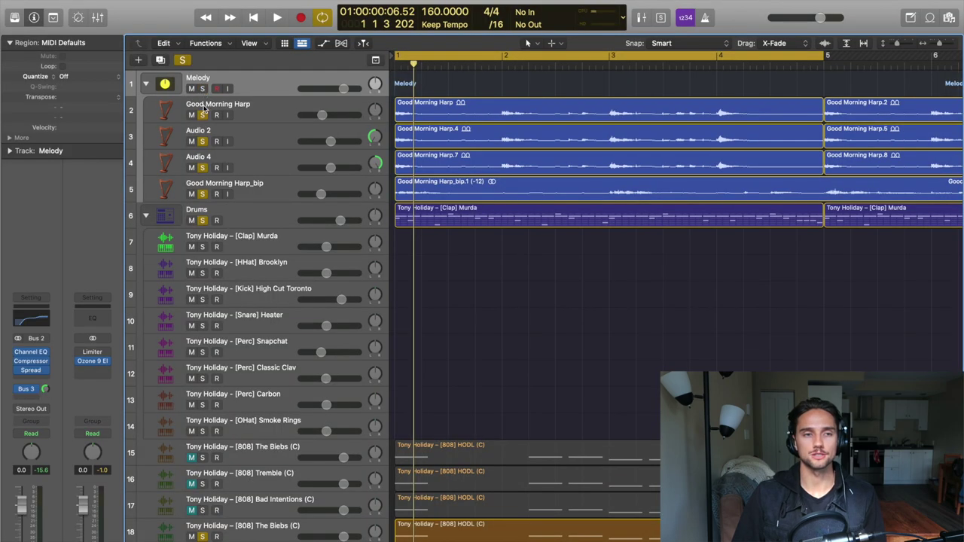
pyautogui.moveTo(204, 112); pyautogui.dragTo(206, 195)
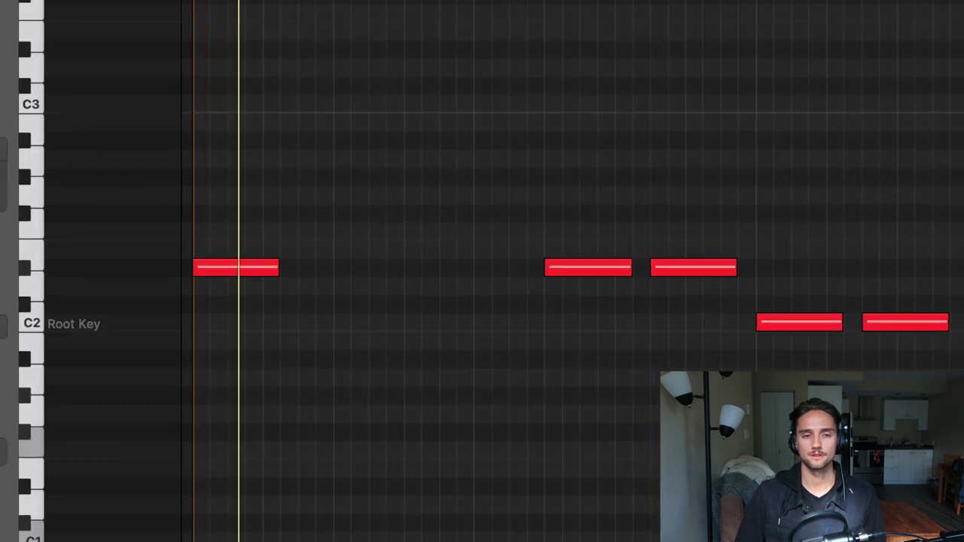
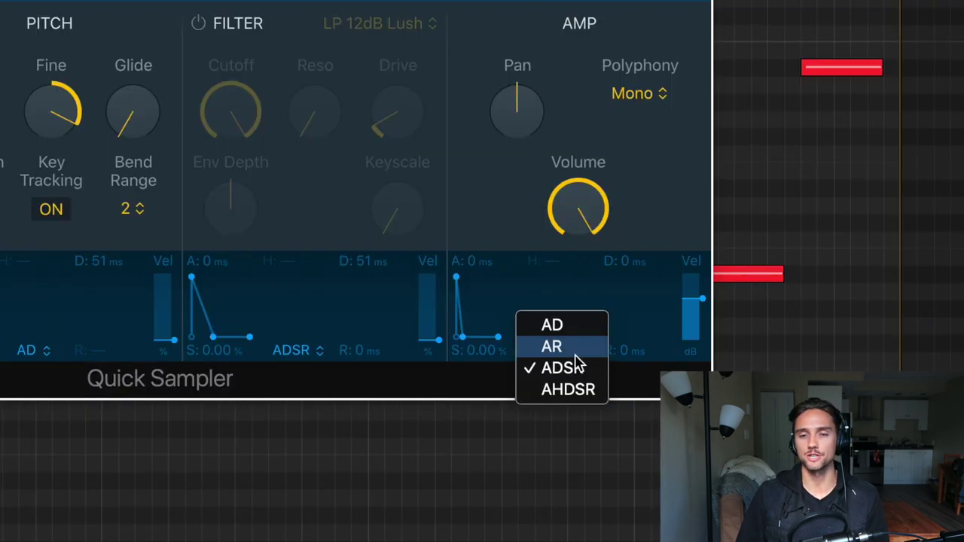
# Set The Biebs sampler's amp envelope to AR and shorten the region's first D#2 note to a brief hit.
pyautogui.click(558, 348)
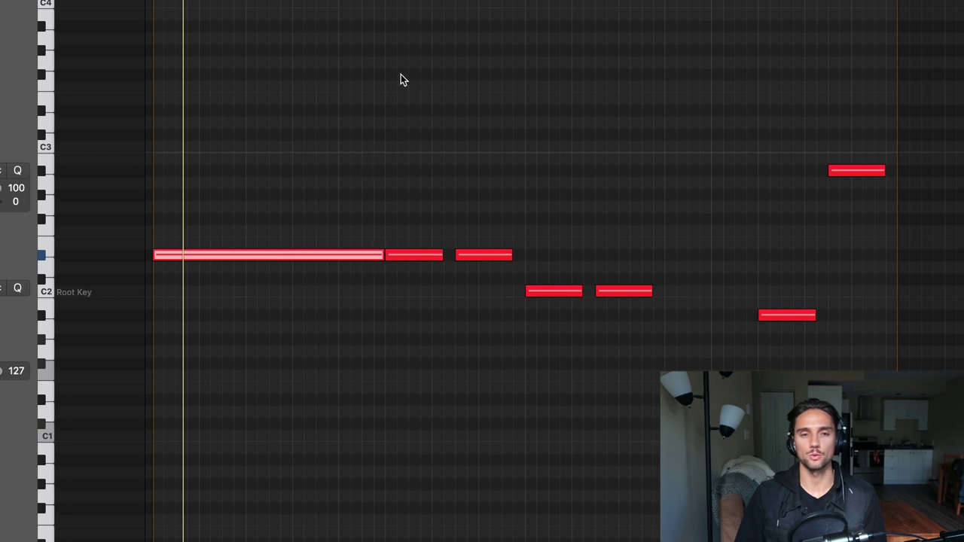
pyautogui.click(267, 283)
pyautogui.press('space')
pyautogui.moveTo(378, 256); pyautogui.dragTo(180, 254)
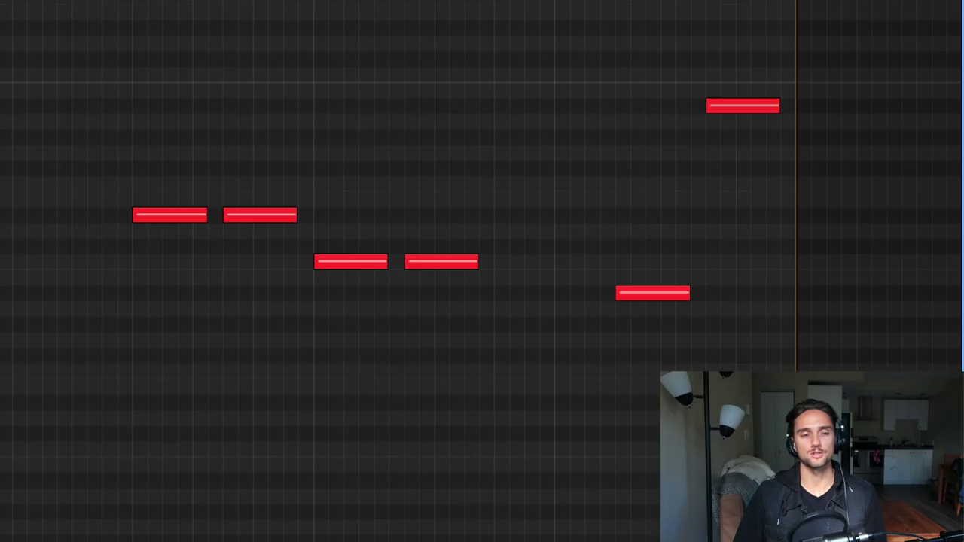
# Show the Quick Sampler window, lengthen the amp envelope's release, and hide the window again.
pyautogui.press('v')
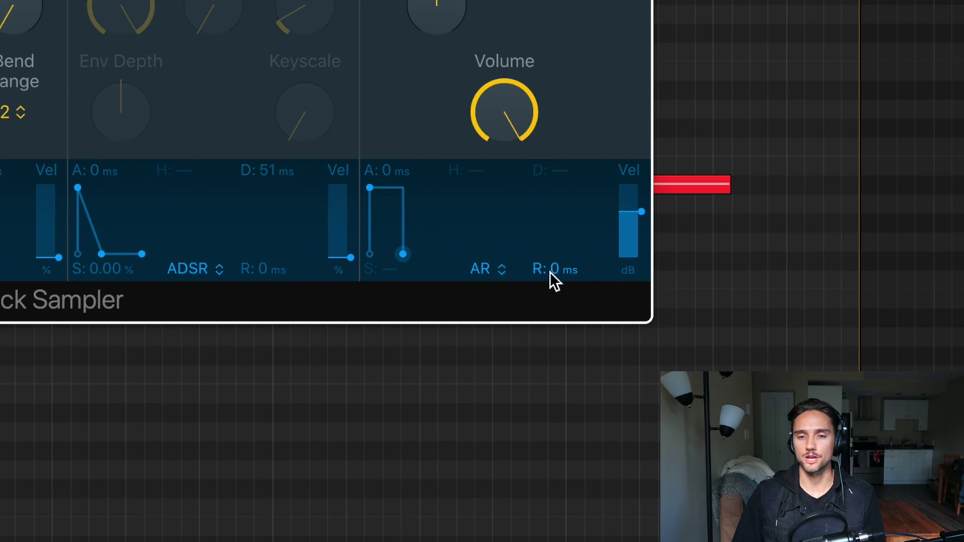
pyautogui.moveTo(406, 254); pyautogui.dragTo(442, 254)
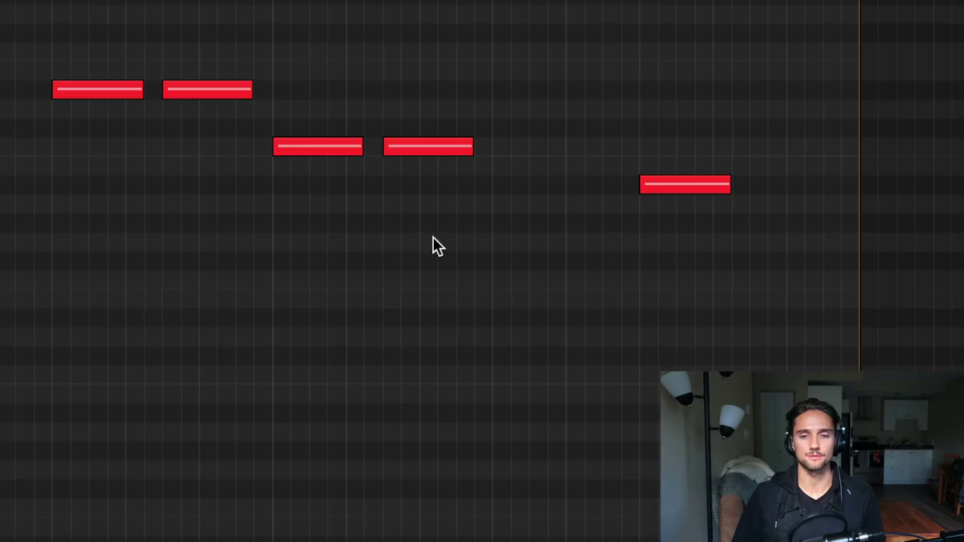
pyautogui.press('v')
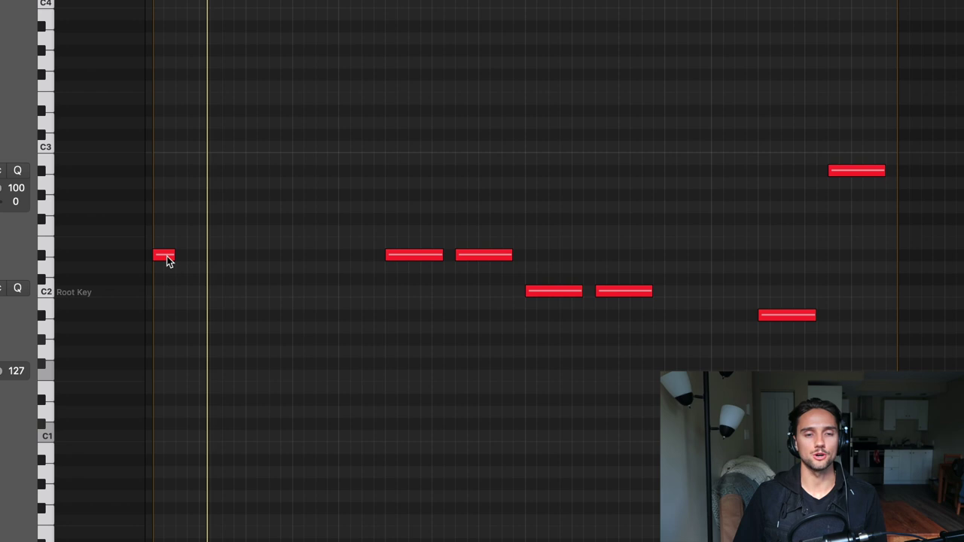
# Extend the first D#2 note legato up to the start of the next note and play it back.
pyautogui.click(168, 260)
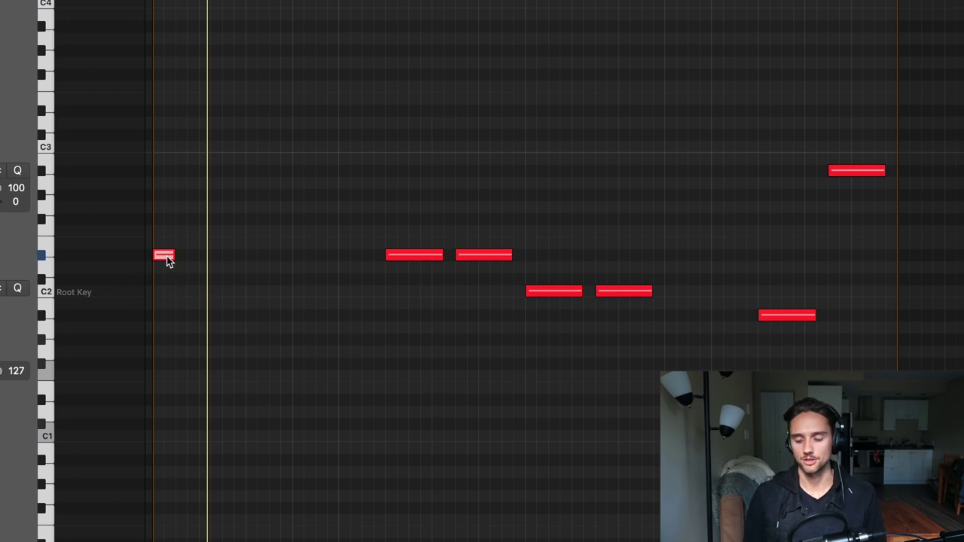
pyautogui.hotkey('shift', 'l')
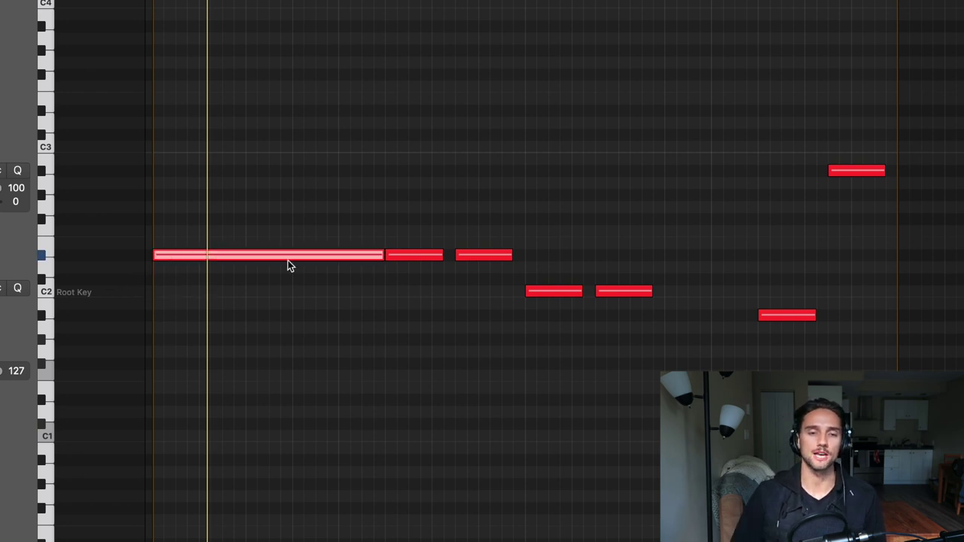
pyautogui.press('space')
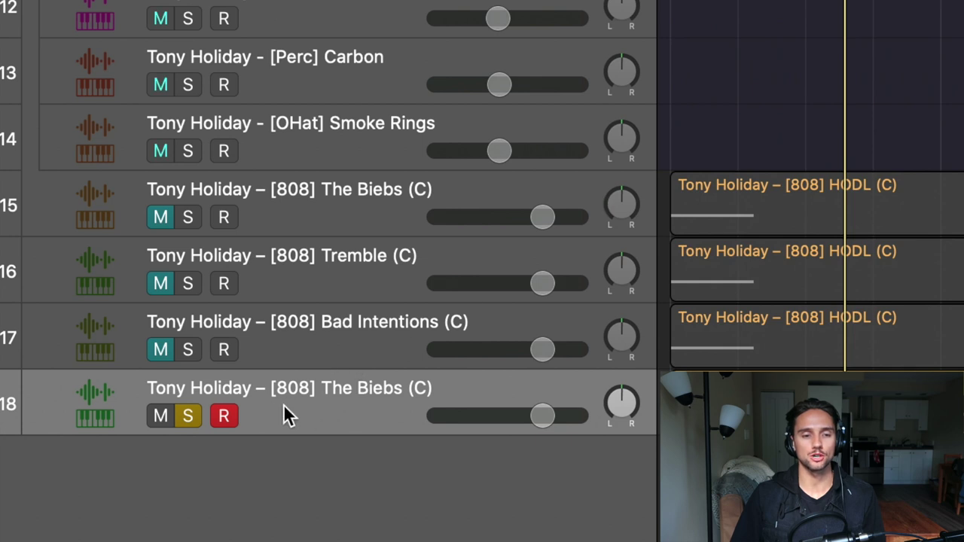
# In the Bad Intentions (C) track's region, extend the first D#2 note up to the first C2 note.
pyautogui.click(212, 306)
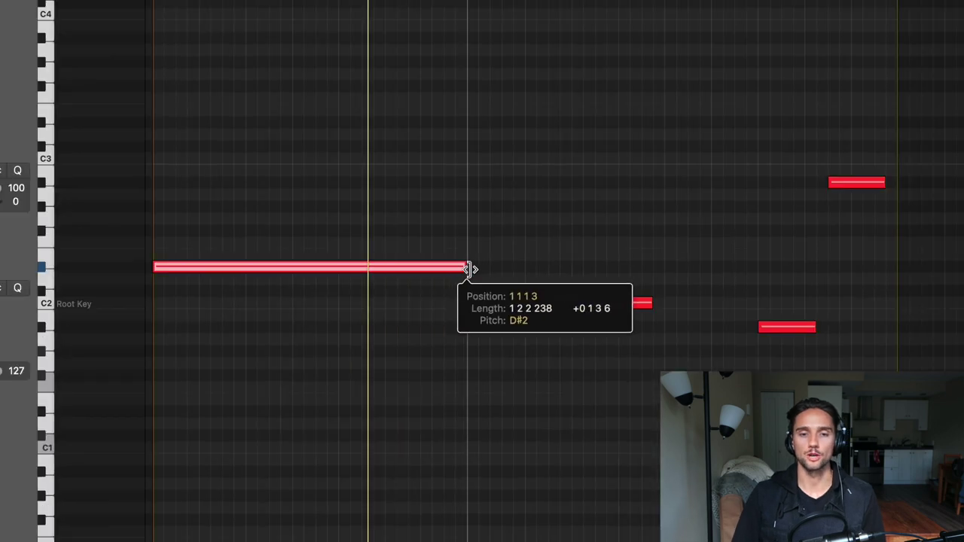
pyautogui.moveTo(469, 269); pyautogui.dragTo(524, 271)
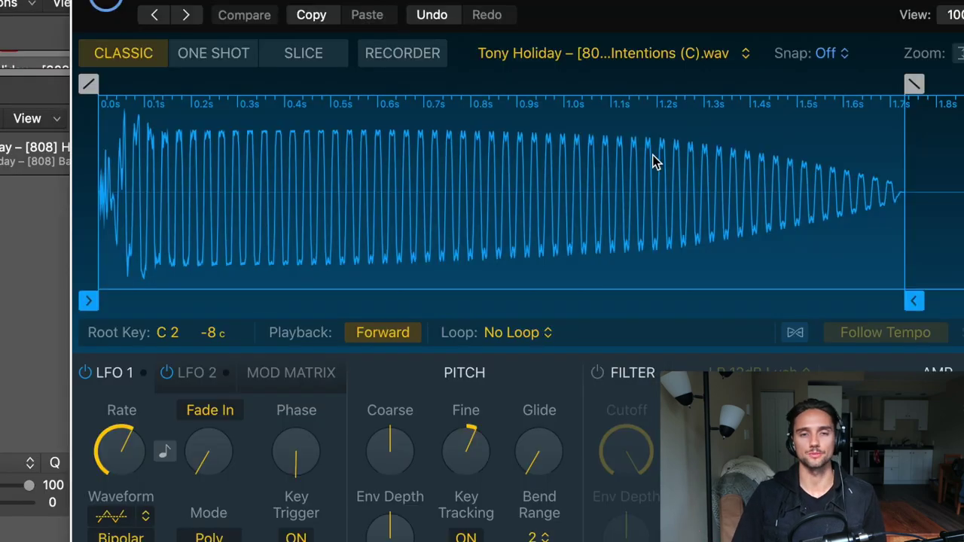
# Set the Bad Intentions (C) Quick Sampler's loop mode to Forward and play the extended note with its window closed.
pyautogui.moveTo(688, 17); pyautogui.dragTo(660, 72)
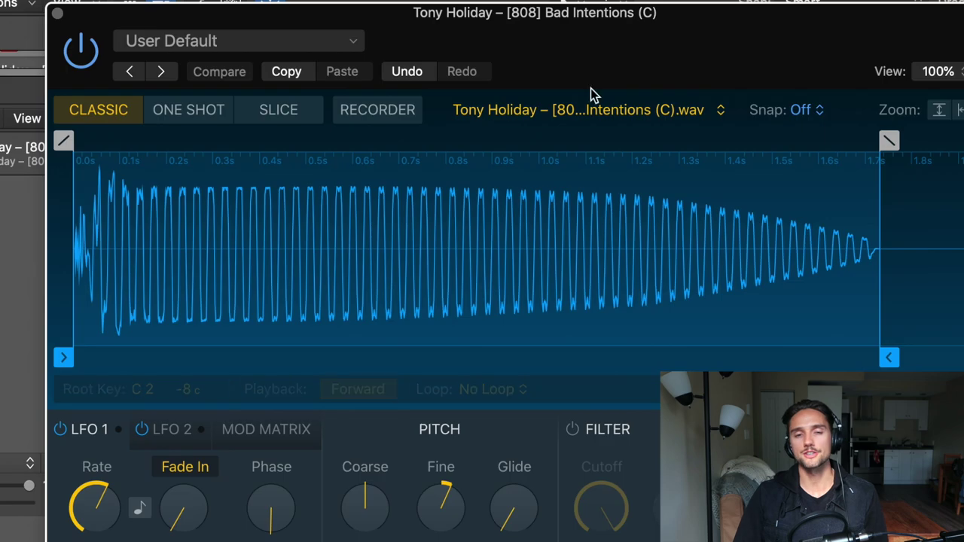
pyautogui.moveTo(382, 522)
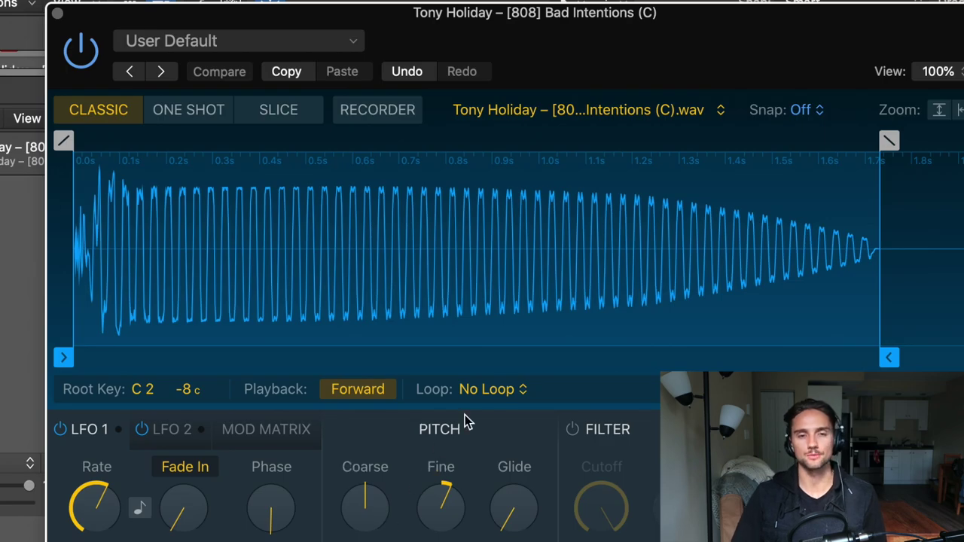
pyautogui.click(524, 399)
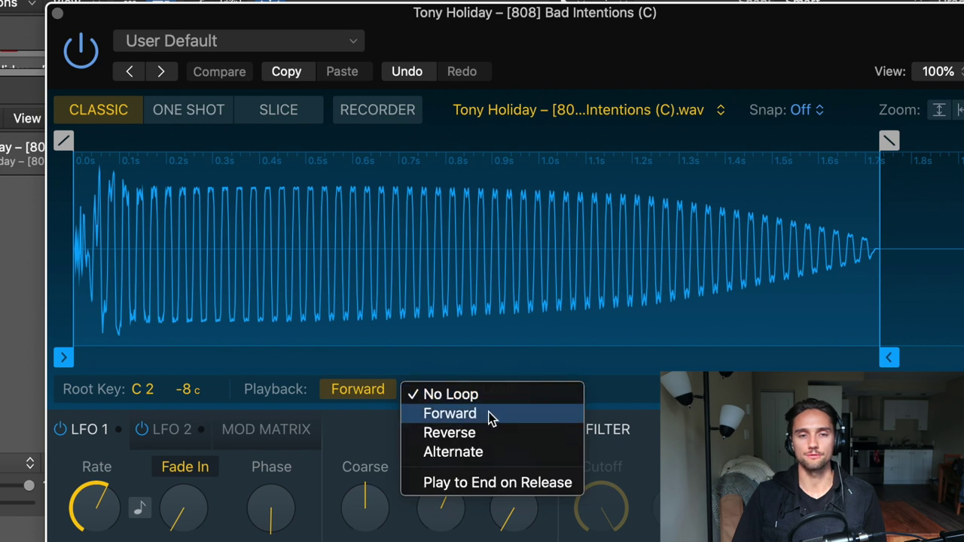
pyautogui.click(491, 414)
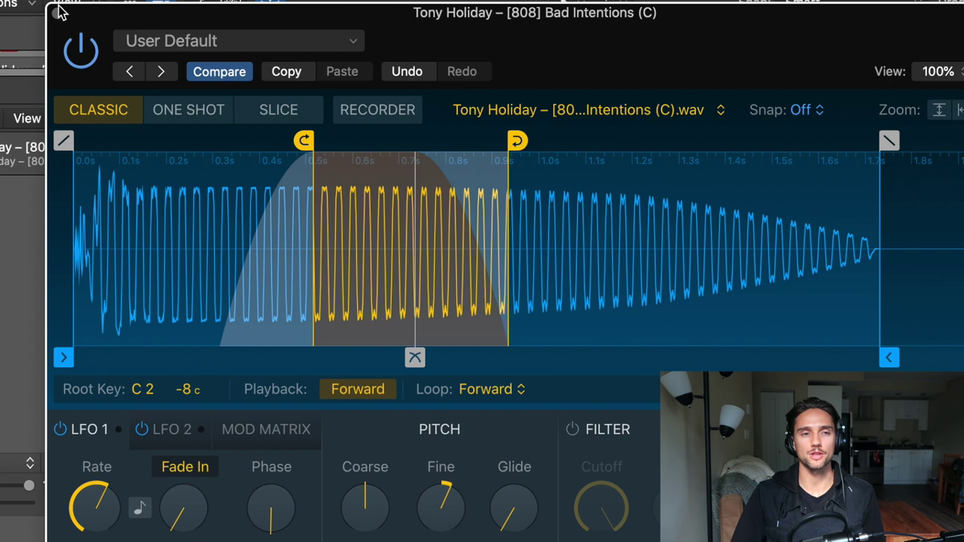
pyautogui.click(55, 11)
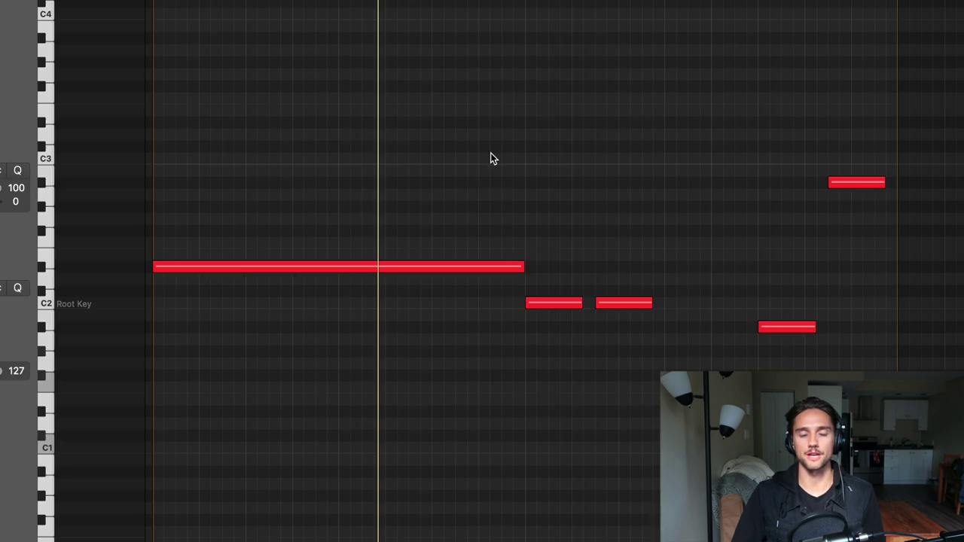
pyautogui.press('space')
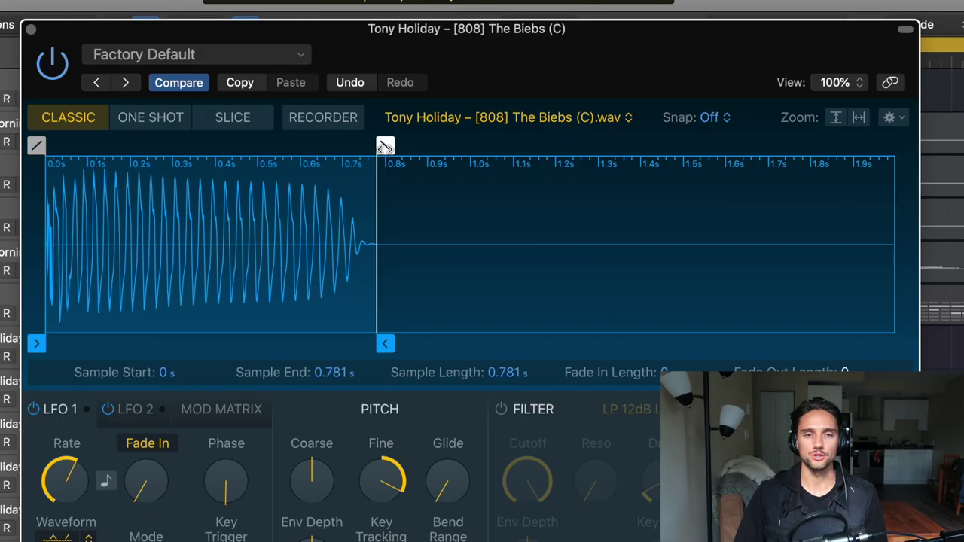
# Check the fade-out and sample end markers of The Biebs (C) in Quick Sampler, and control playback of the project.
pyautogui.moveTo(383, 145)
pyautogui.mouseDown()
pyautogui.moveTo(243, 144)
pyautogui.moveTo(383, 145)
pyautogui.mouseUp()
pyautogui.moveTo(121, 361); pyautogui.dragTo(565, 341)
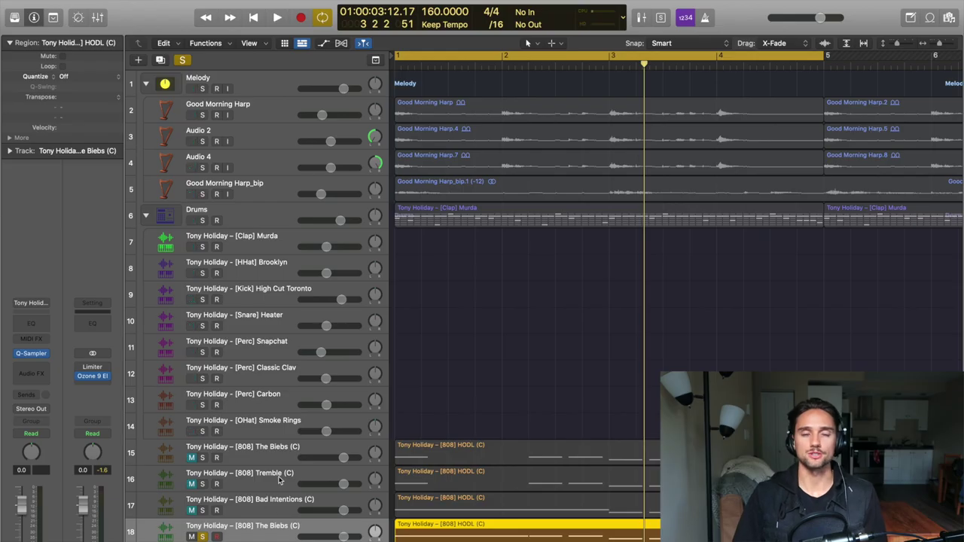
pyautogui.press('space')
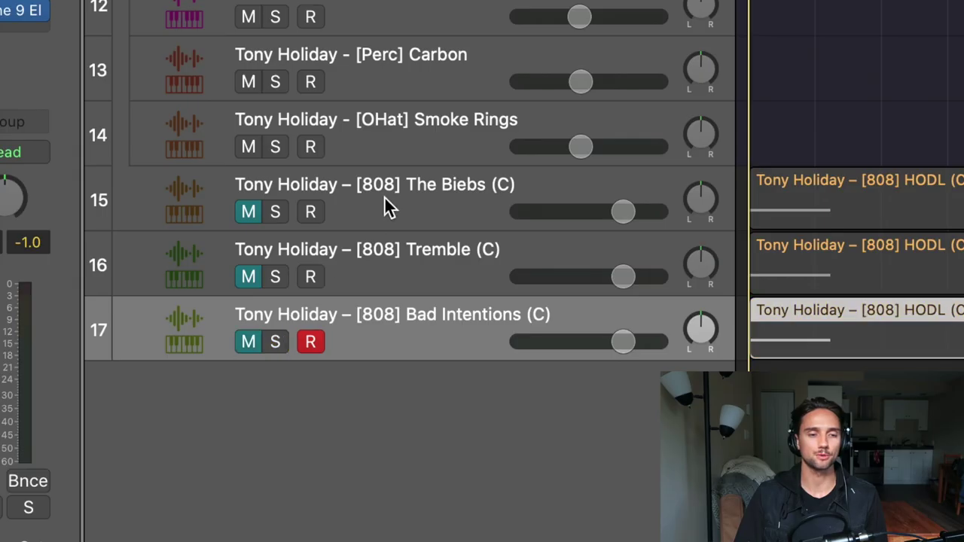
# Select and solo the original [808] The Biebs (C) track, number 15.
pyautogui.click(384, 207)
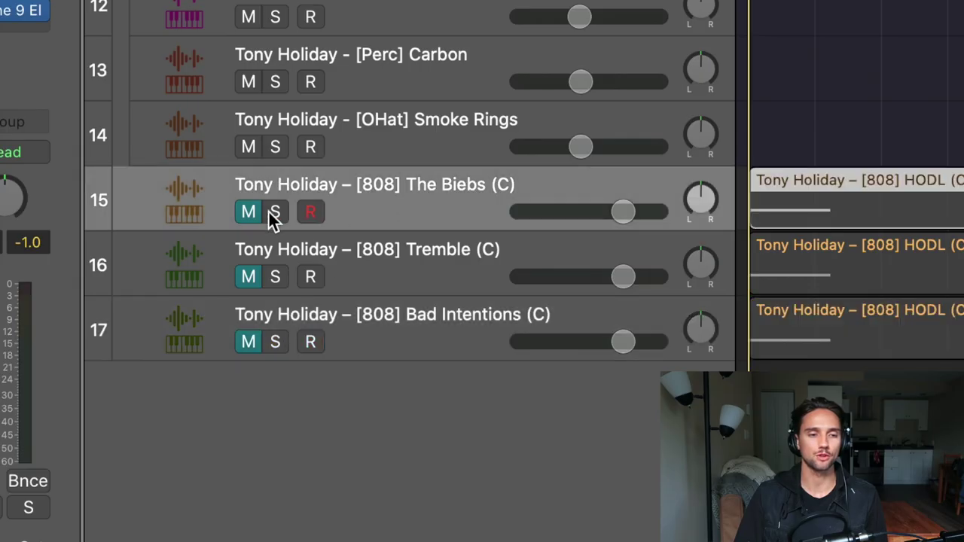
pyautogui.click(276, 212)
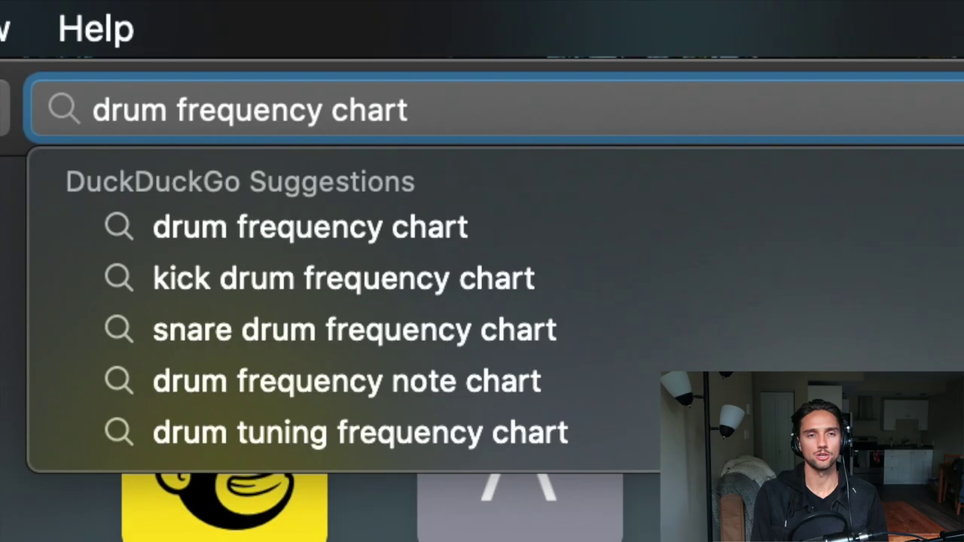
# In the web browser, search for "D# frequency chart" and open the GR8 Audio Samples note to frequency chart image.
pyautogui.write('D')
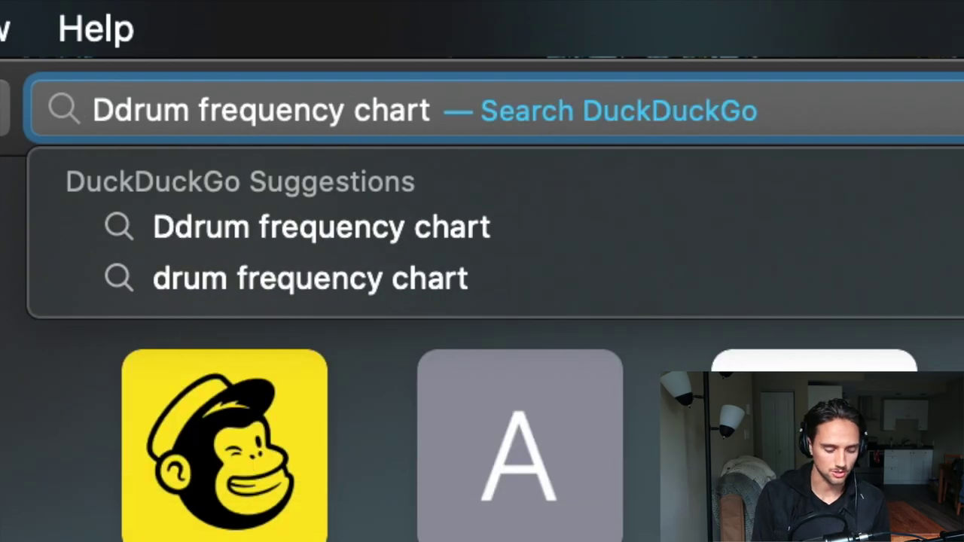
pyautogui.write('#')
pyautogui.press('Return')
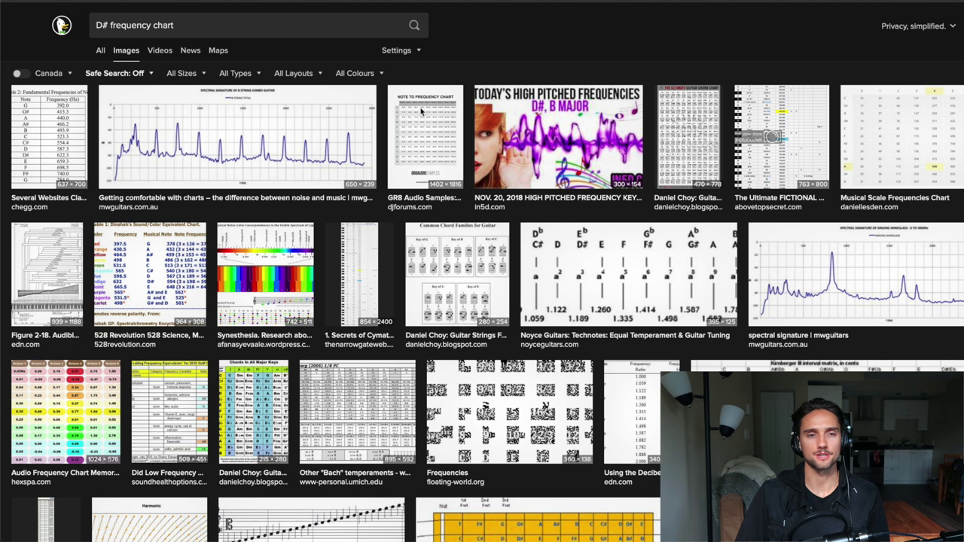
pyautogui.click(421, 112)
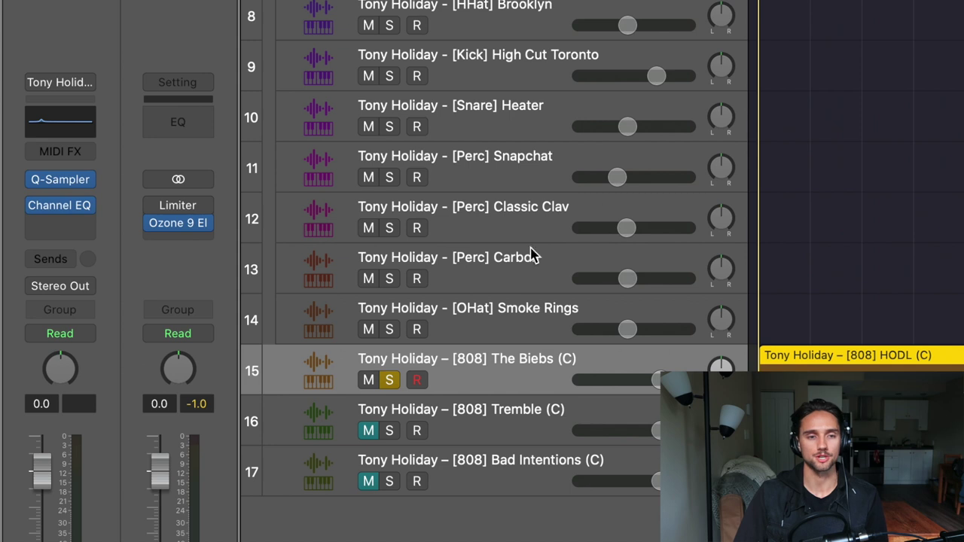
# In the Channel EQ of [808] The Biebs (C), enable the 78 Hz band at 0 dB gain and set the fourth band to 156 Hz.
pyautogui.click(73, 129)
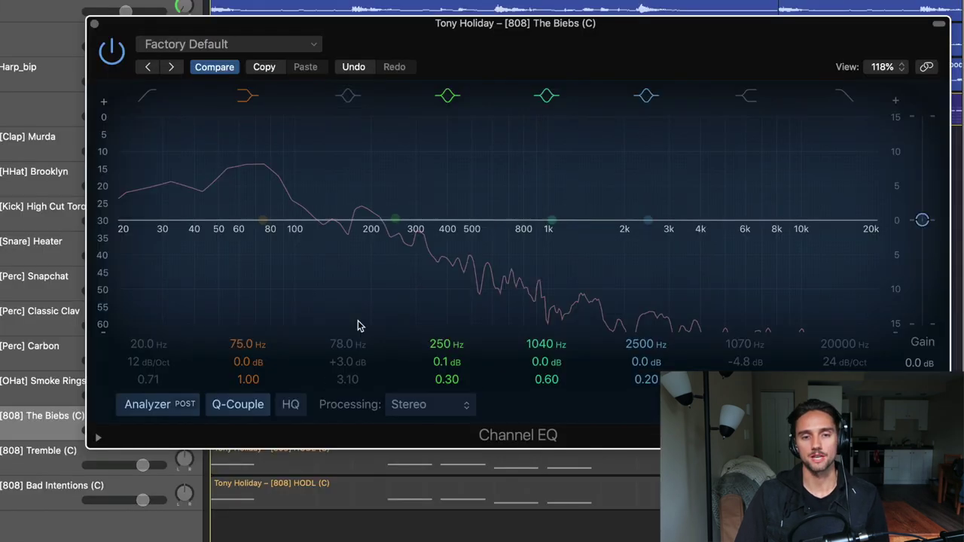
pyautogui.click(359, 325)
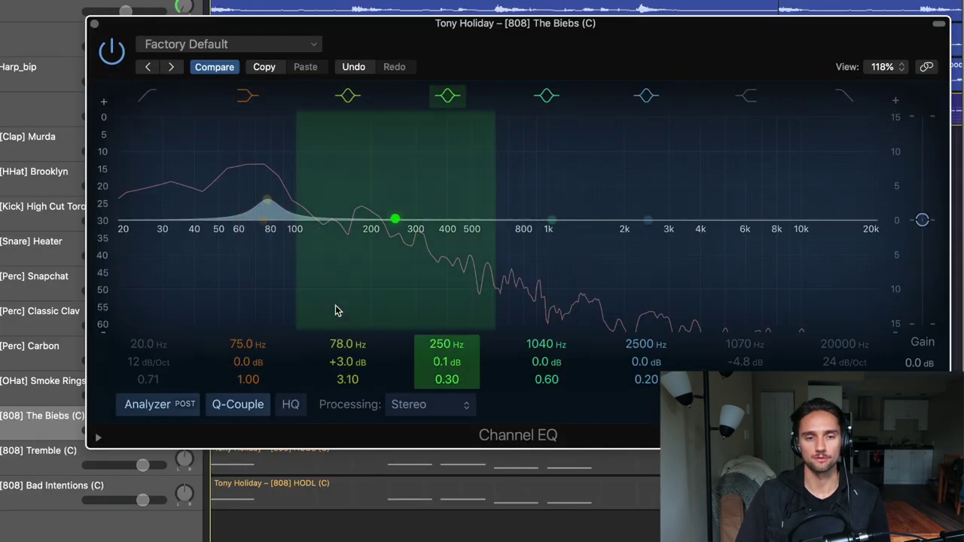
pyautogui.keyDown('alt'); pyautogui.click(342, 362); pyautogui.keyUp('alt')
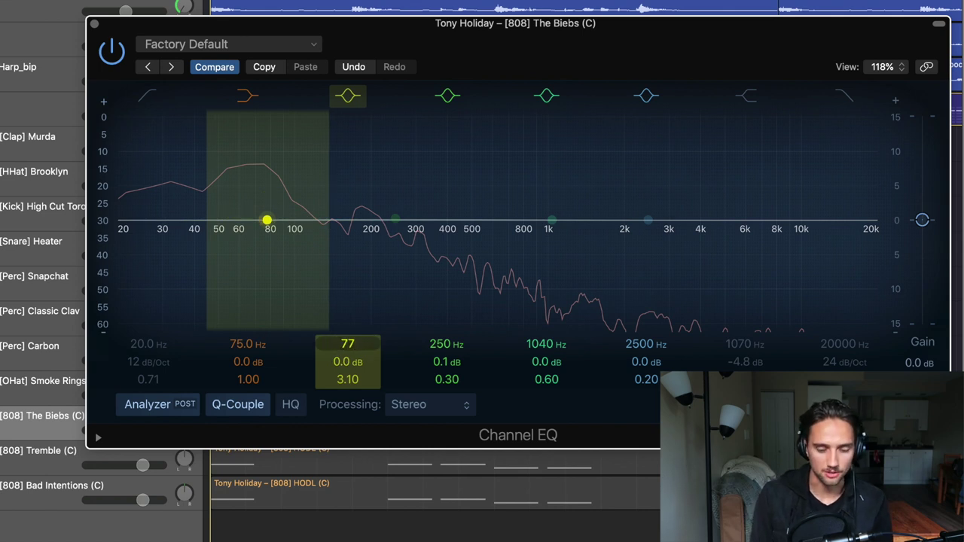
pyautogui.moveTo(447, 343); pyautogui.dragTo(448, 345)
pyautogui.write('156')
pyautogui.press('Return')
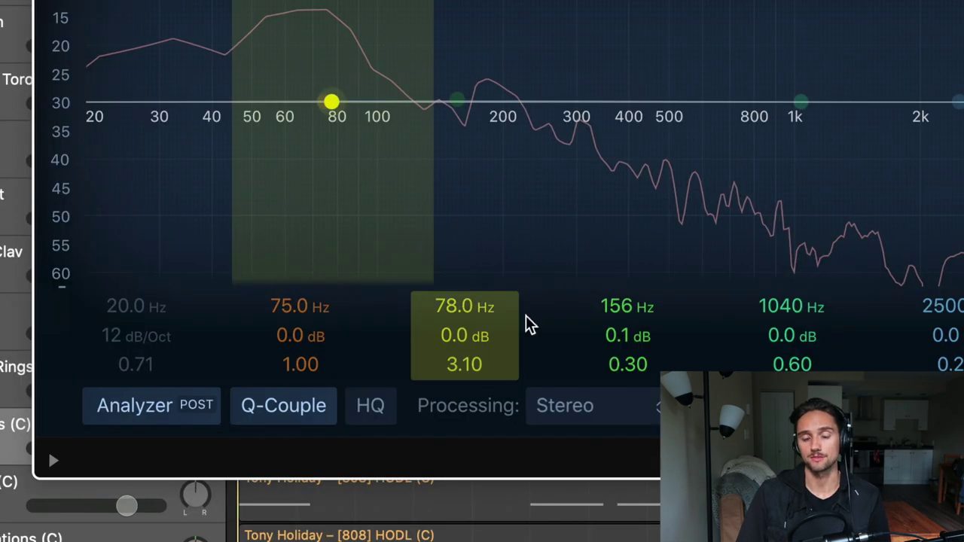
# Boost the 78 Hz band by 3.0 dB and adjust the gain of the 156 Hz band.
pyautogui.moveTo(465, 336); pyautogui.dragTo(465, 311)
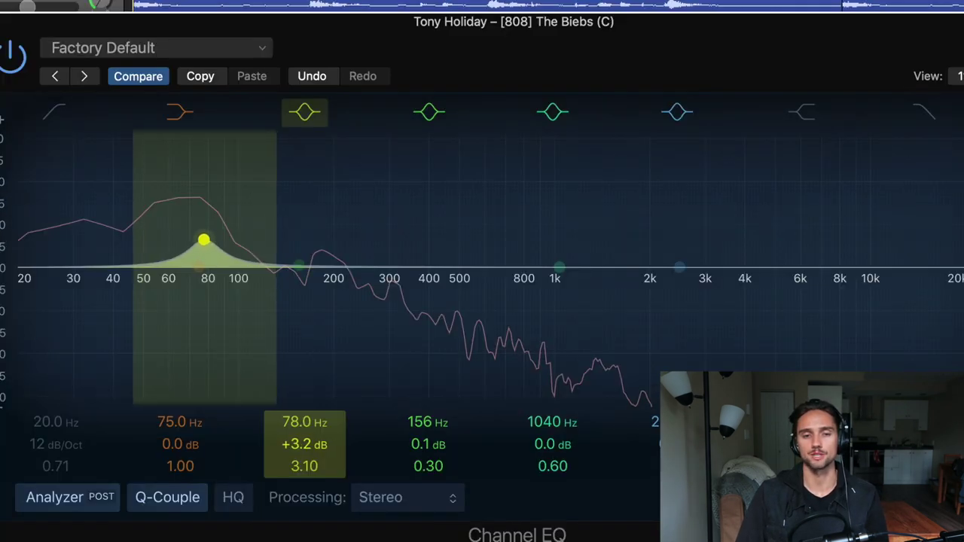
pyautogui.click(420, 445)
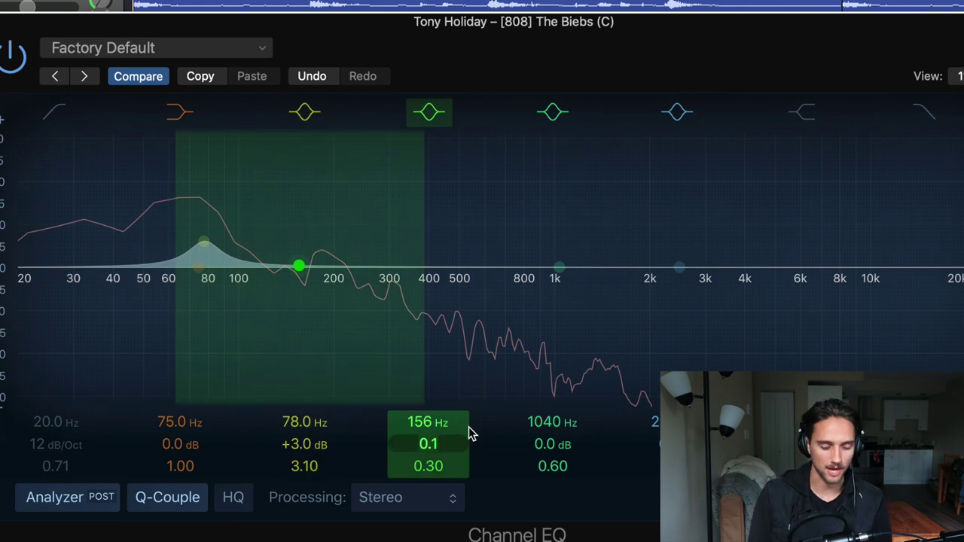
pyautogui.moveTo(470, 433); pyautogui.dragTo(329, 258)
# Set the side chain of the Drums track's Compressor to [808] The Biebs (C) (Inst 9) and close the plug-in.
pyautogui.scroll(10, 331, 258)
pyautogui.scroll(5, 219, 258)
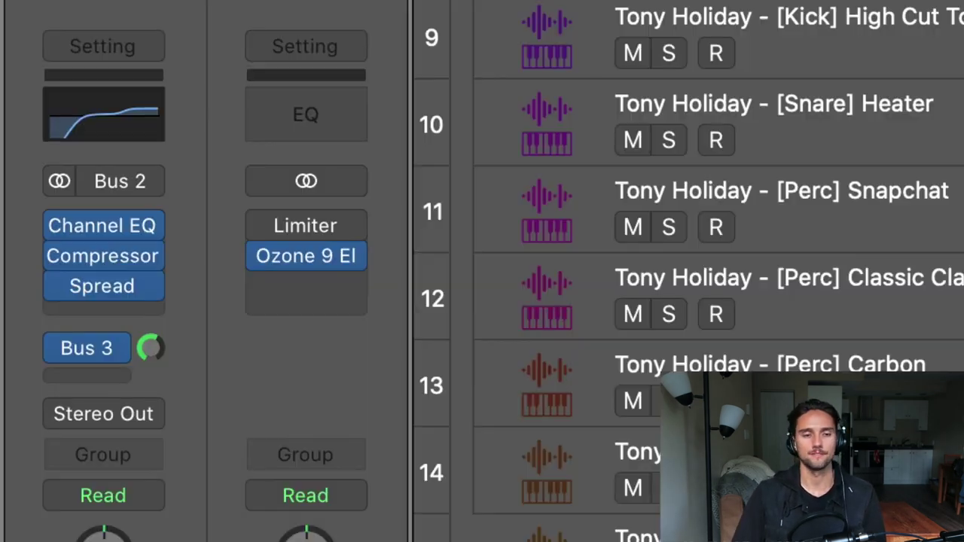
pyautogui.press('Down')
pyautogui.click(56, 277)
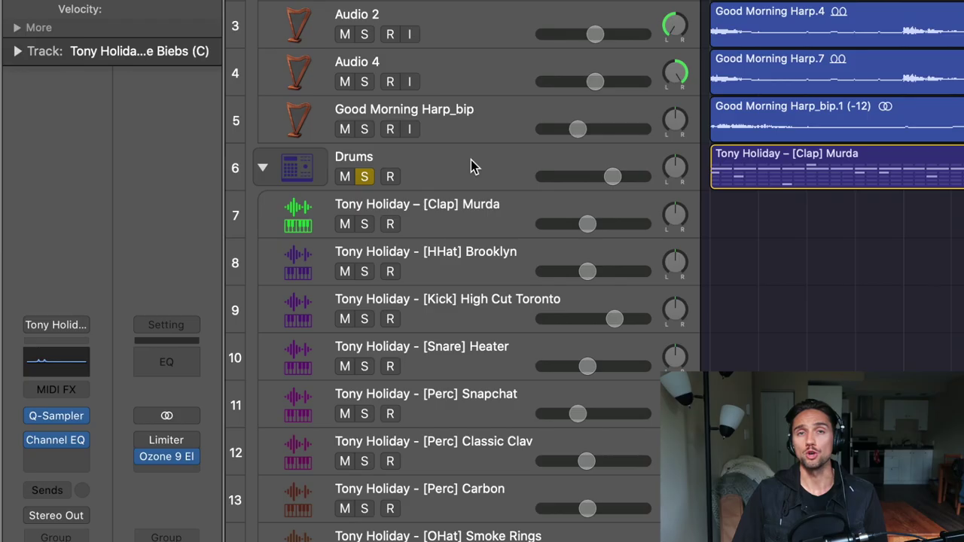
pyautogui.click(472, 166)
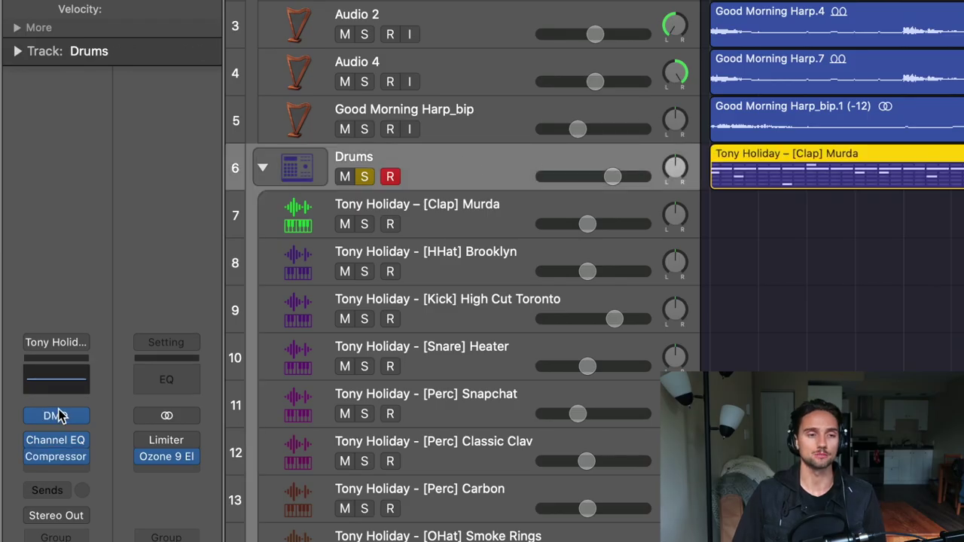
pyautogui.click(57, 456)
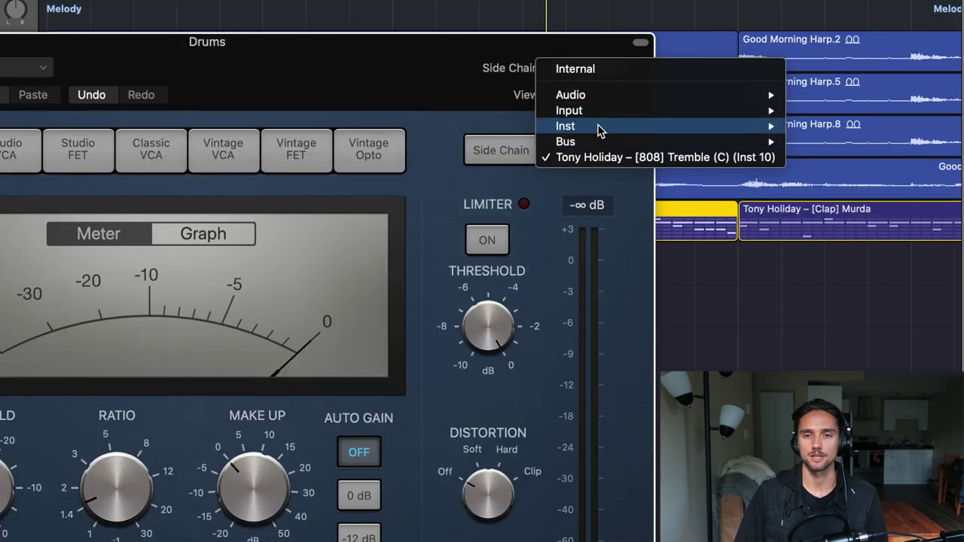
pyautogui.moveTo(599, 130)
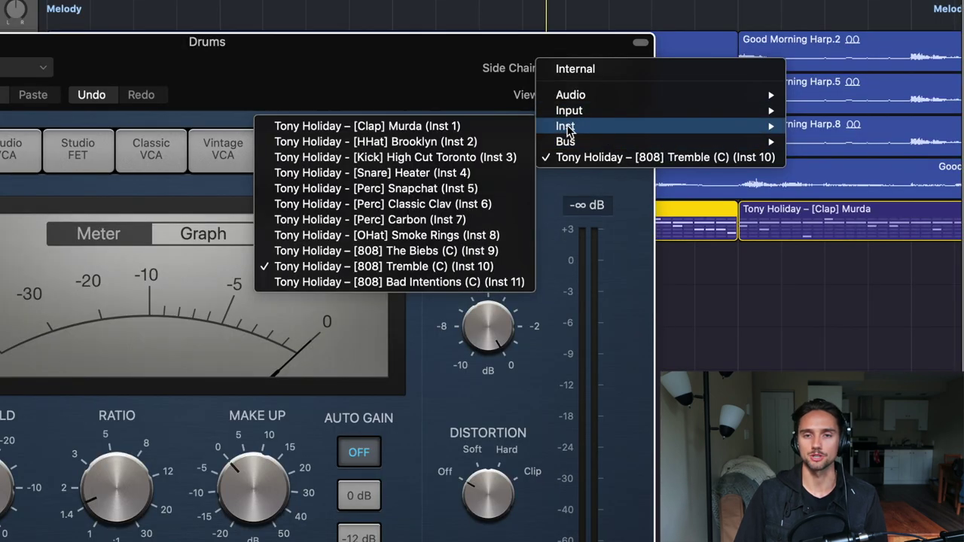
pyautogui.click(448, 254)
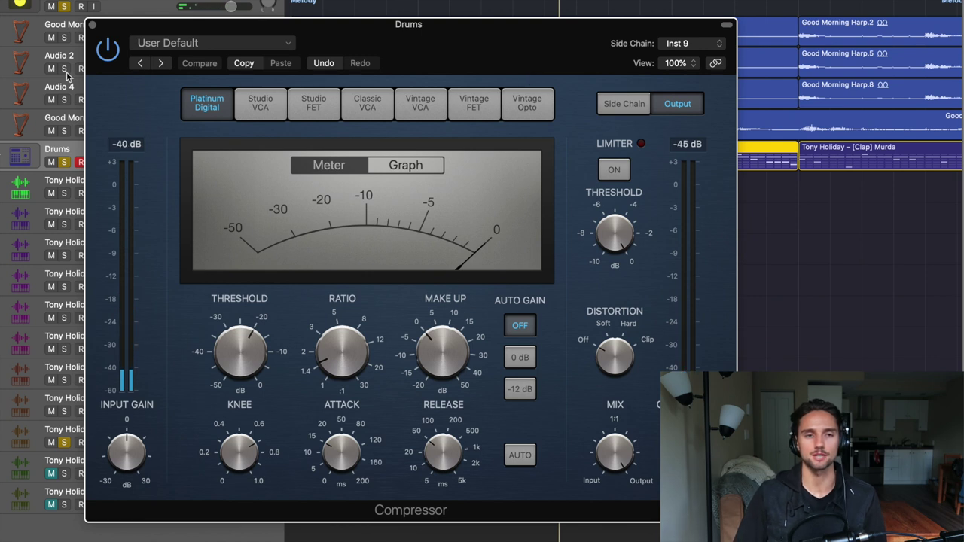
pyautogui.click(92, 25)
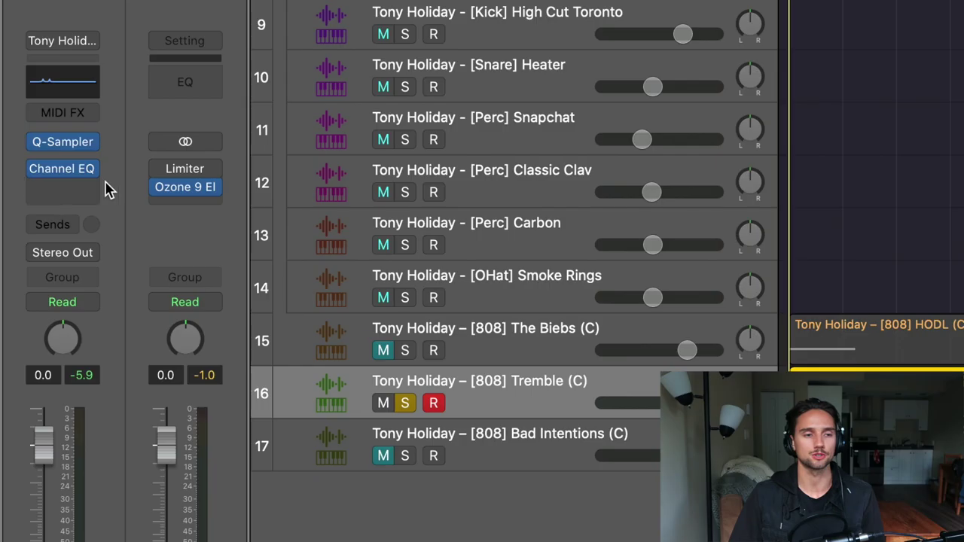
# Insert a Distortion plug-in after the Channel EQ on the [808] Tremble (C) track.
pyautogui.click(27, 188)
pyautogui.moveTo(60, 237)
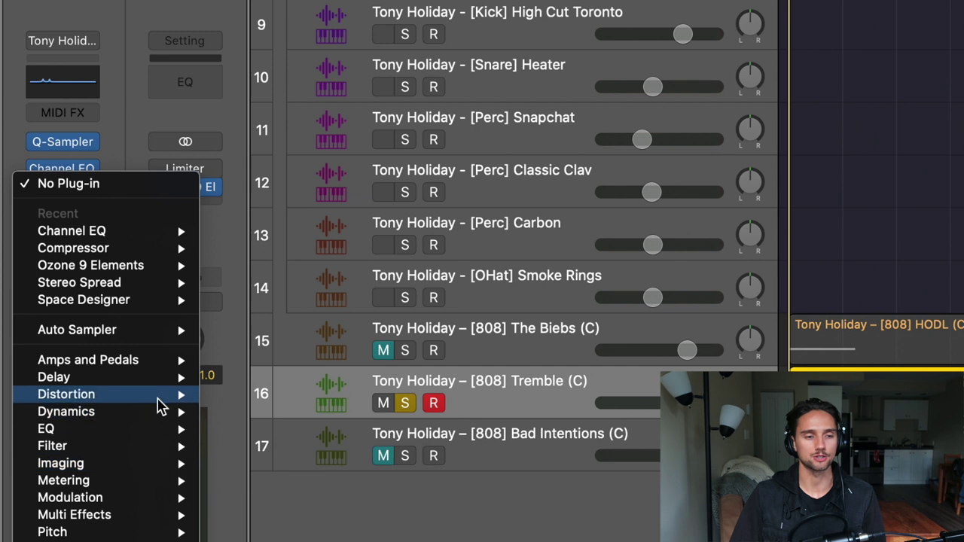
pyautogui.moveTo(162, 395)
pyautogui.moveTo(279, 429)
pyautogui.click(426, 431)
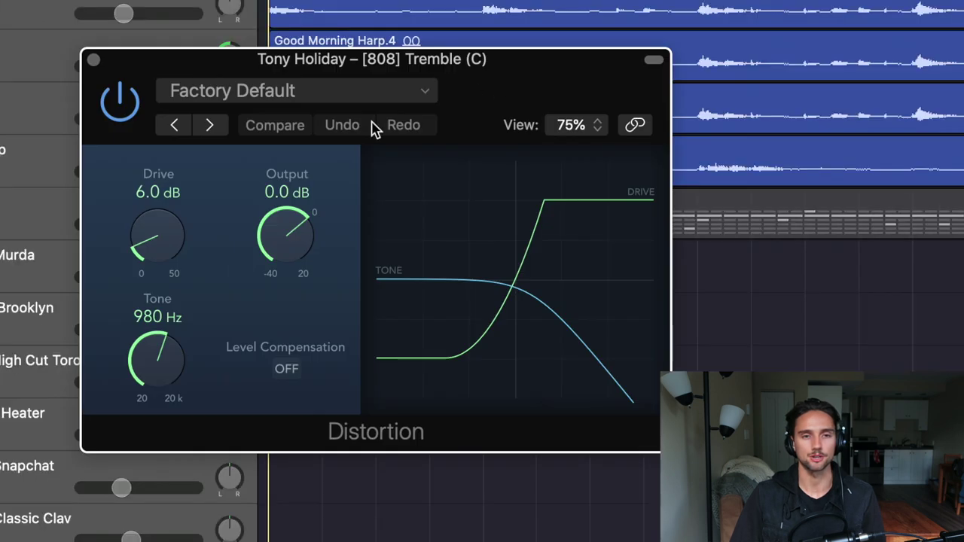
# Set the Distortion output to -1.0 dB and drive to 2.5 dB, and start playback to hear it.
pyautogui.moveTo(291, 236); pyautogui.dragTo(292, 243)
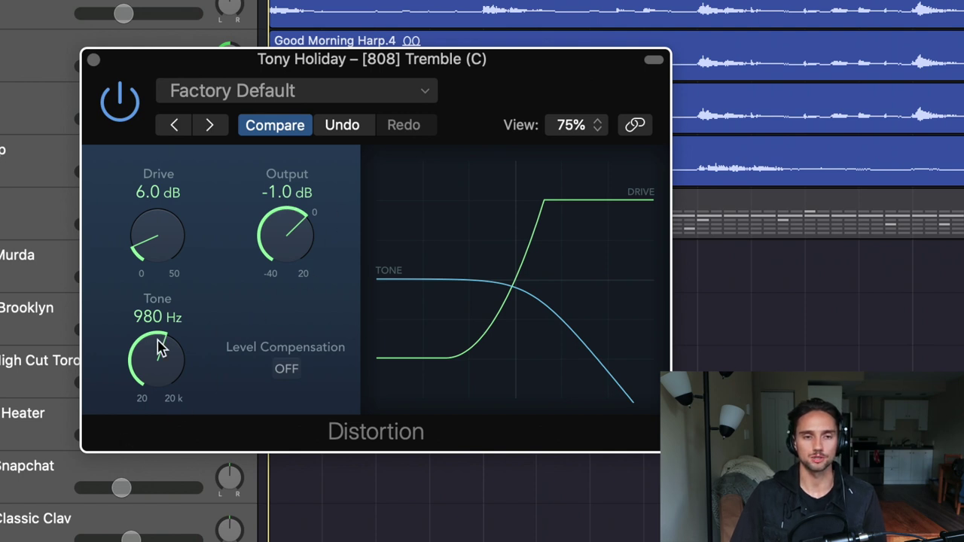
pyautogui.moveTo(158, 242); pyautogui.dragTo(160, 262)
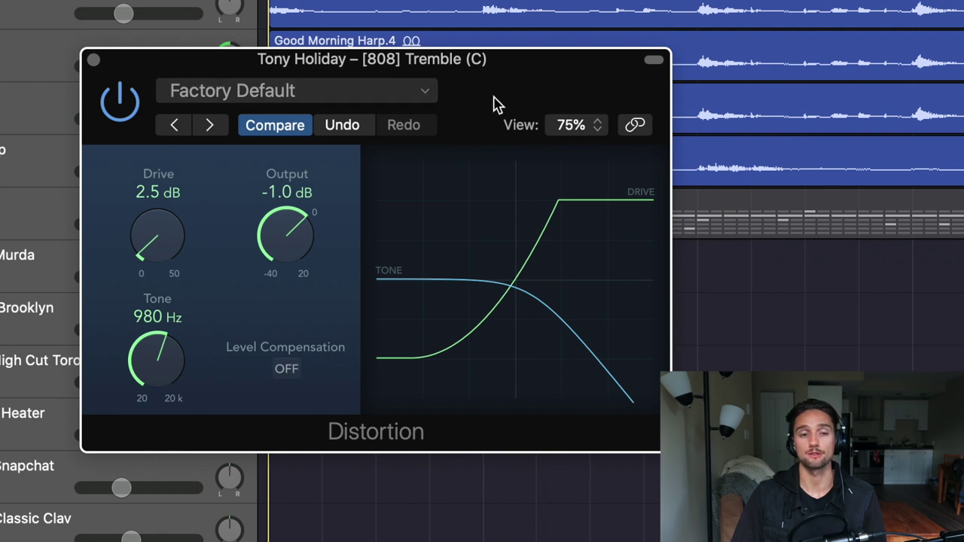
pyautogui.moveTo(497, 105); pyautogui.dragTo(497, 72)
pyautogui.press('space')
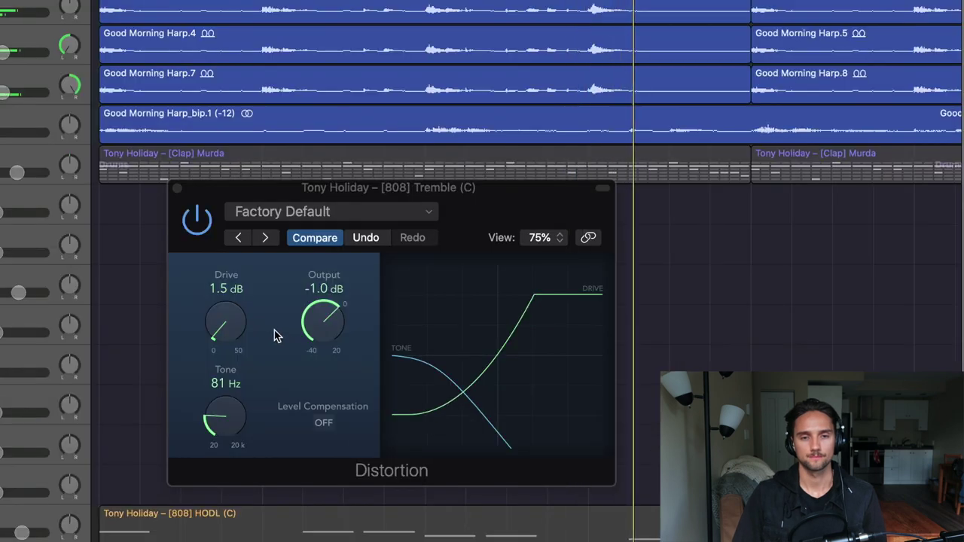
# Raise the Distortion drive to 22.0 dB and the tone to 2500 Hz on [808] Tremble (C).
pyautogui.moveTo(233, 335)
pyautogui.mouseDown()
pyautogui.moveTo(262, 176)
pyautogui.moveTo(230, 258)
pyautogui.moveTo(235, 334)
pyautogui.mouseUp()
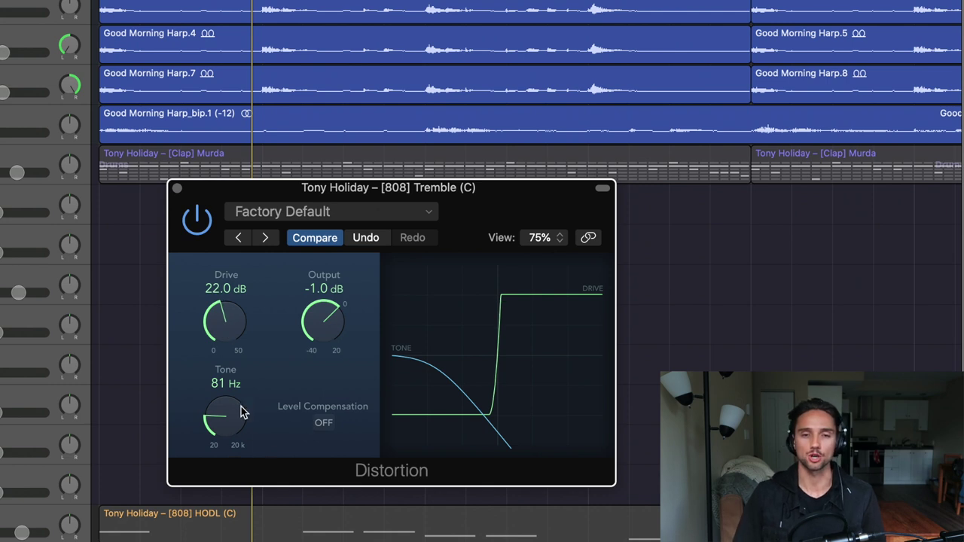
pyautogui.moveTo(229, 420); pyautogui.dragTo(244, 320)
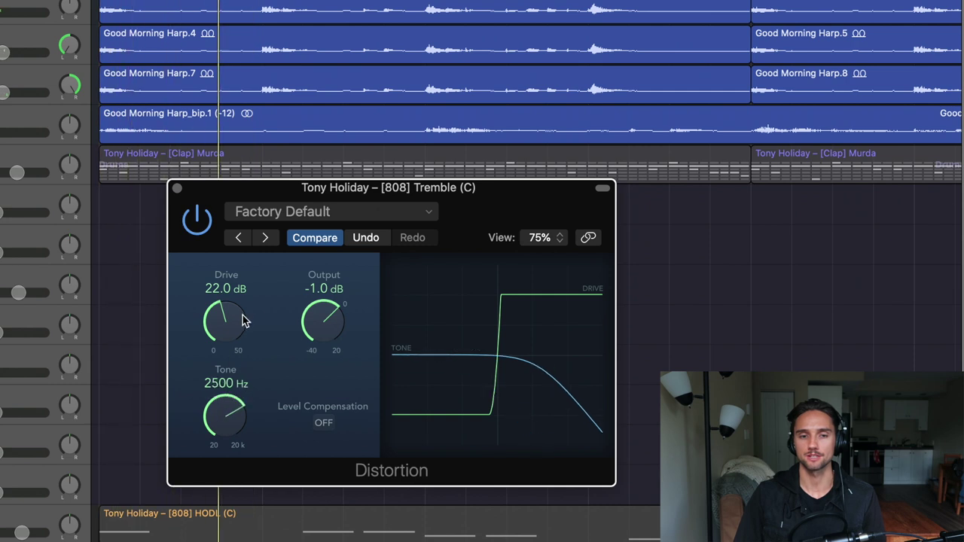